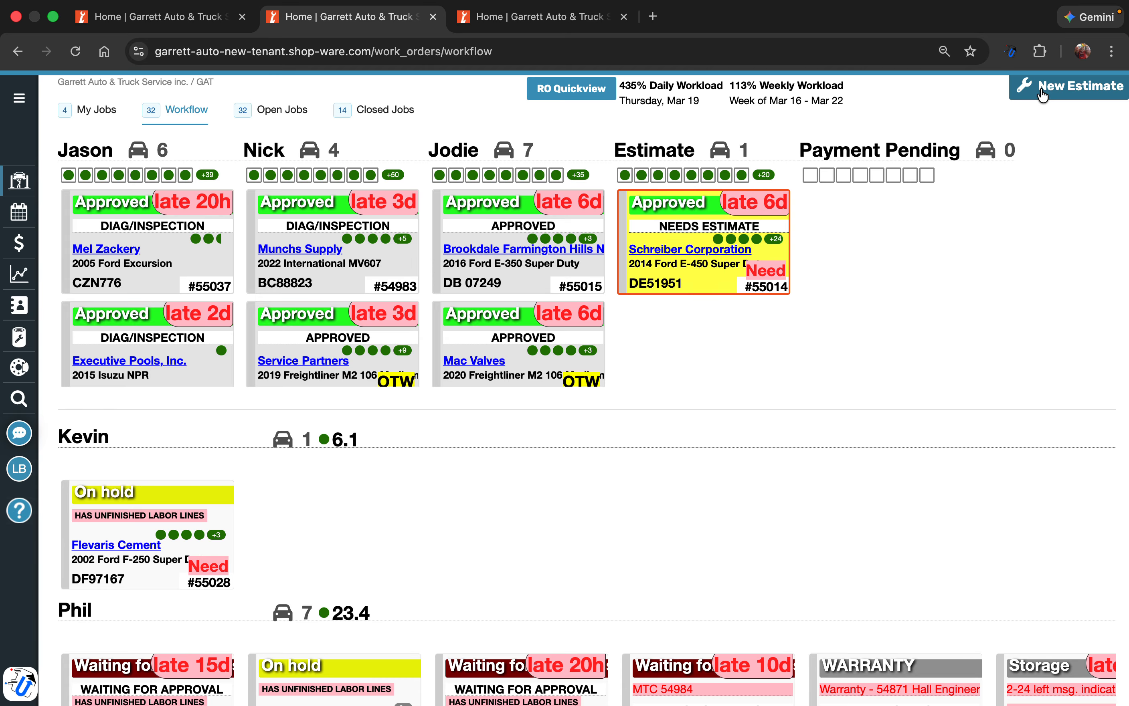
Create a new estimate from the workflow board
click(1042, 93)
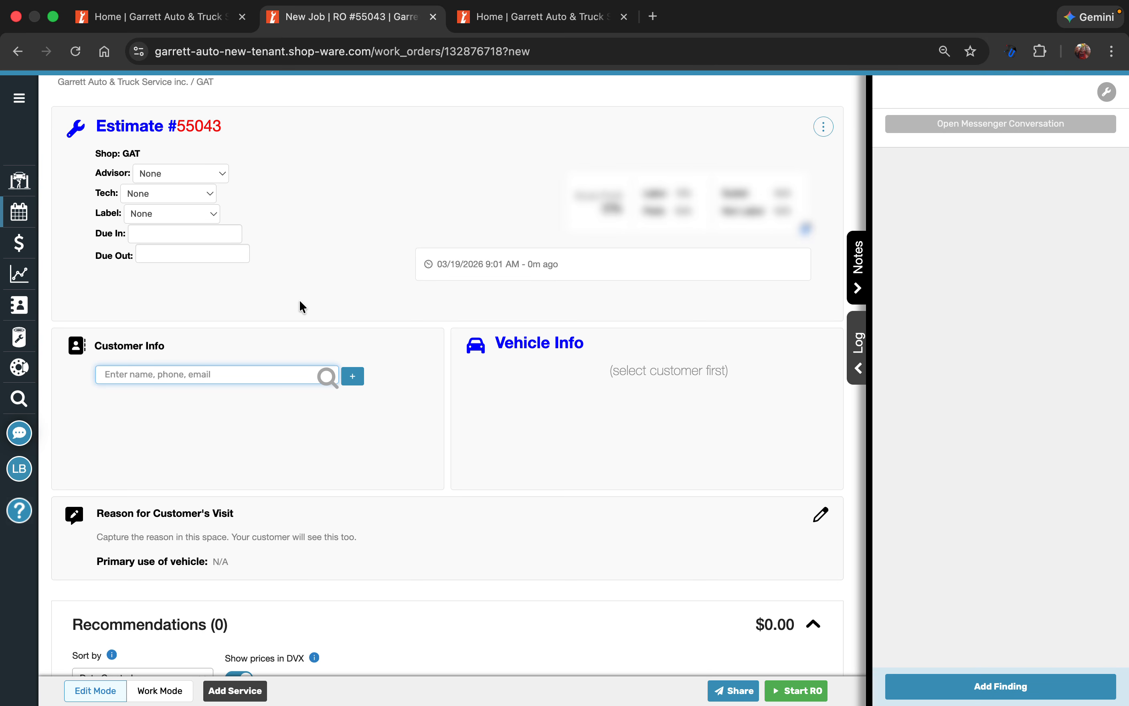
scroll(301, 306, down, 3)
scroll(300, 305, up, 2)
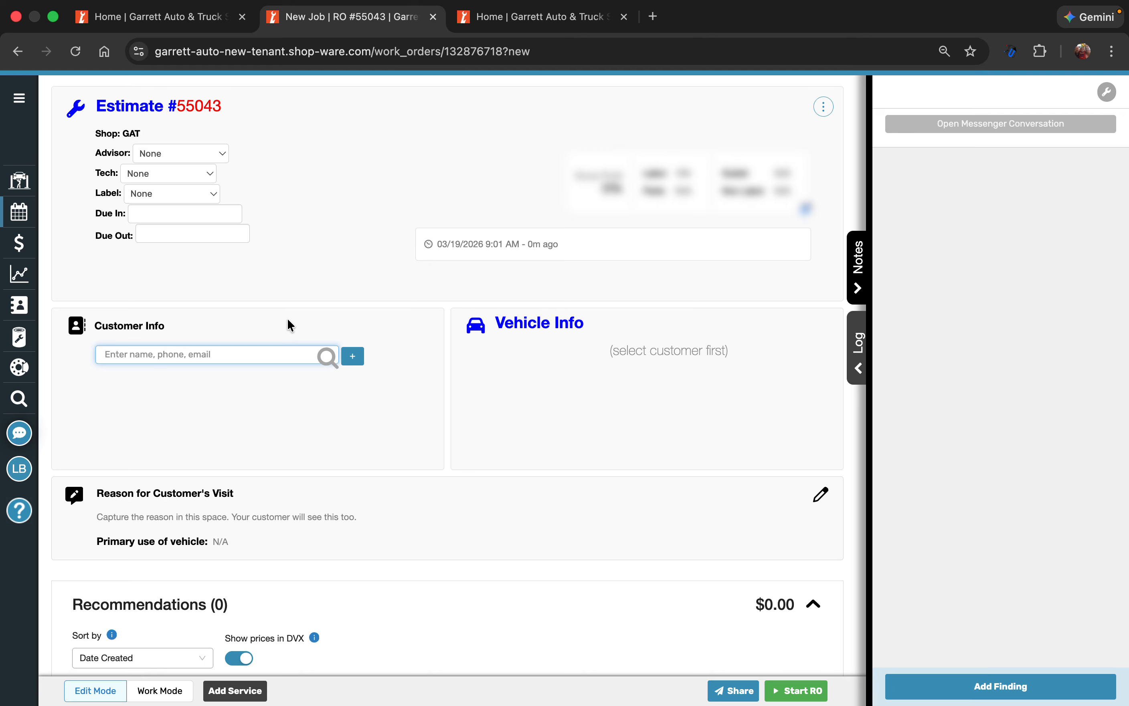
Examine the new customer form for both the Fleet and Individual customer types, including the phone label field, and close it without saving
click(353, 356)
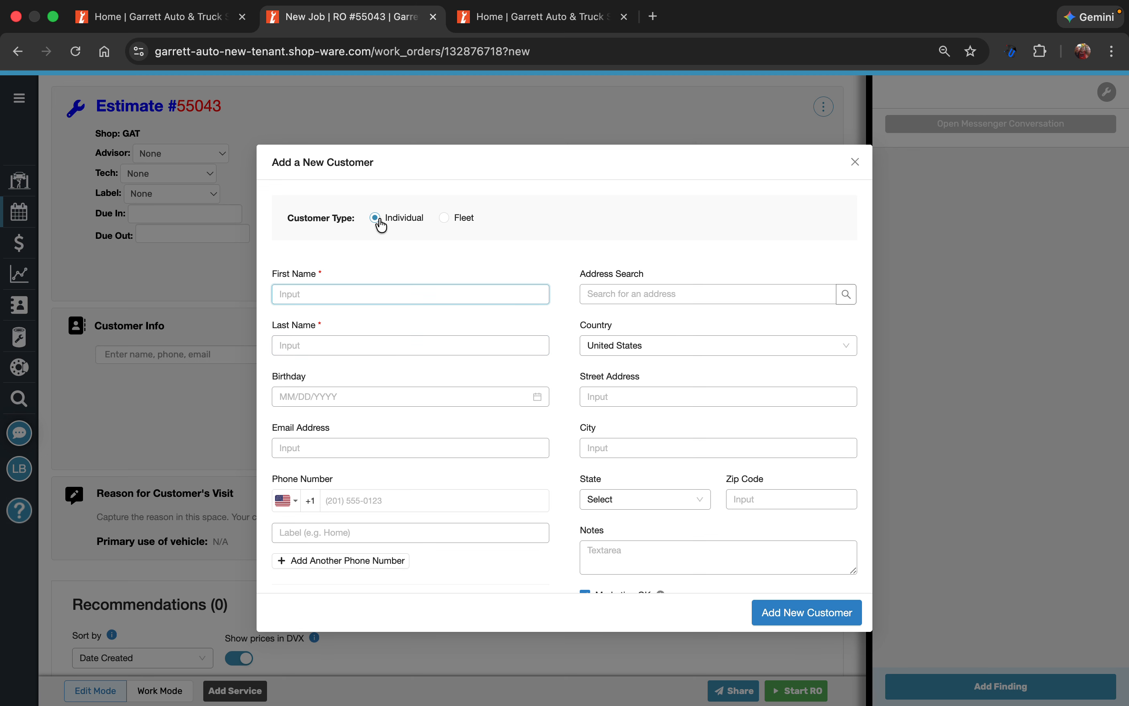
click(446, 219)
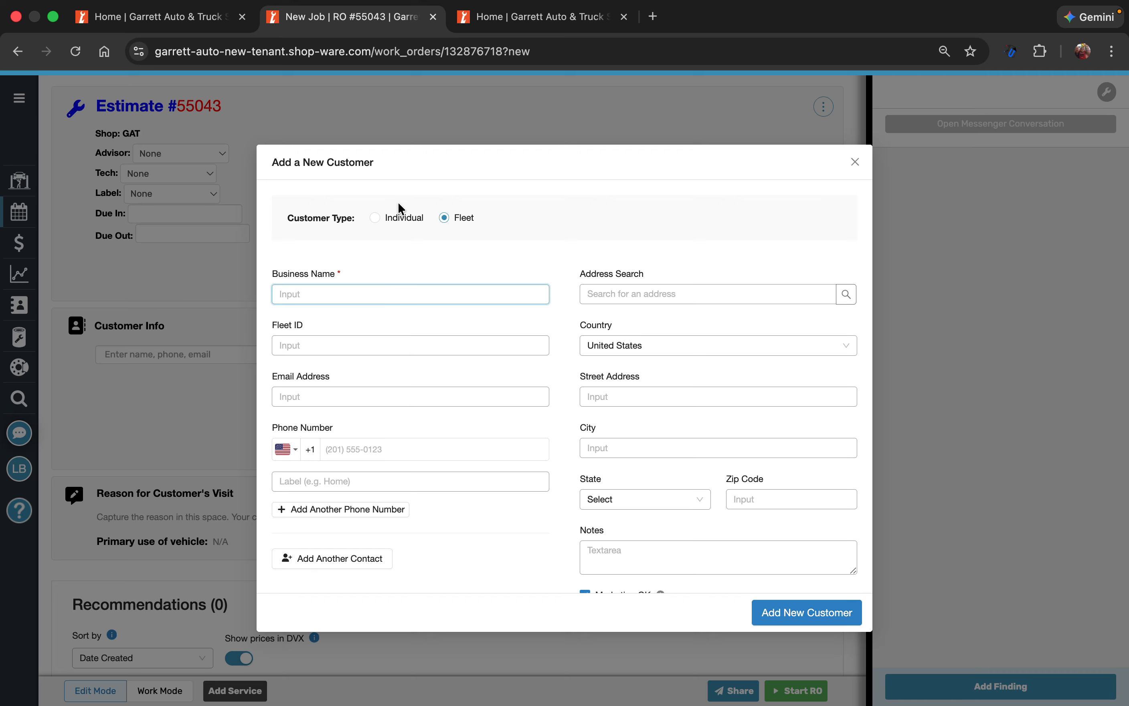
click(399, 221)
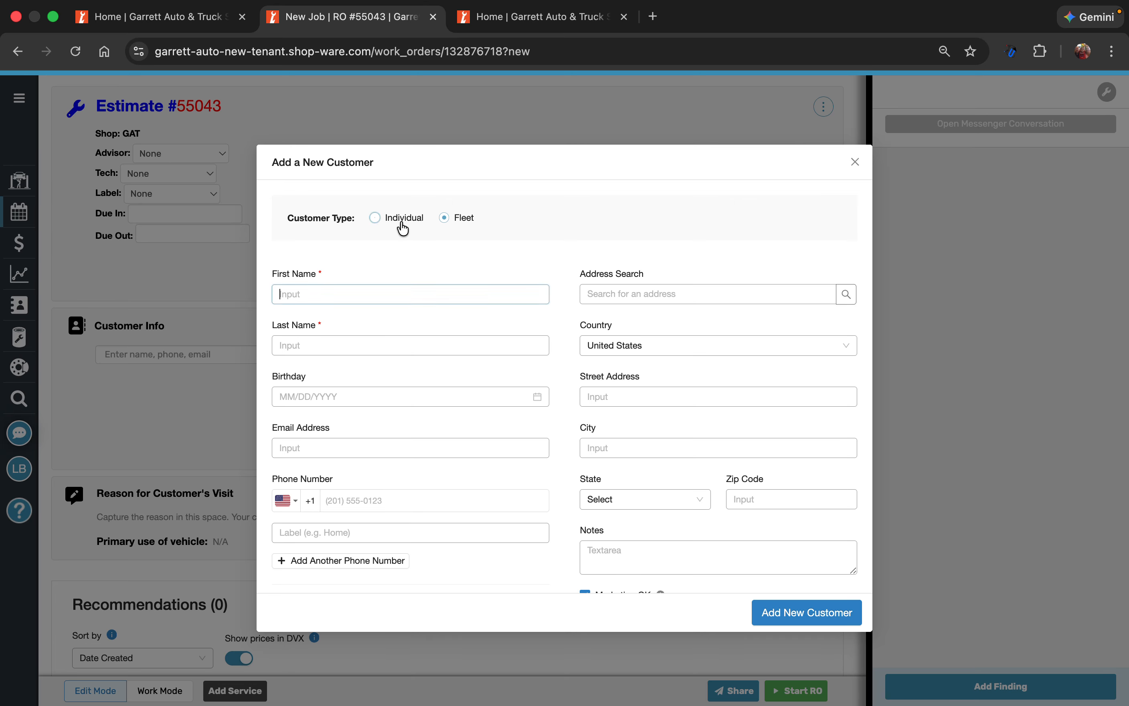
scroll(409, 268, down, 2)
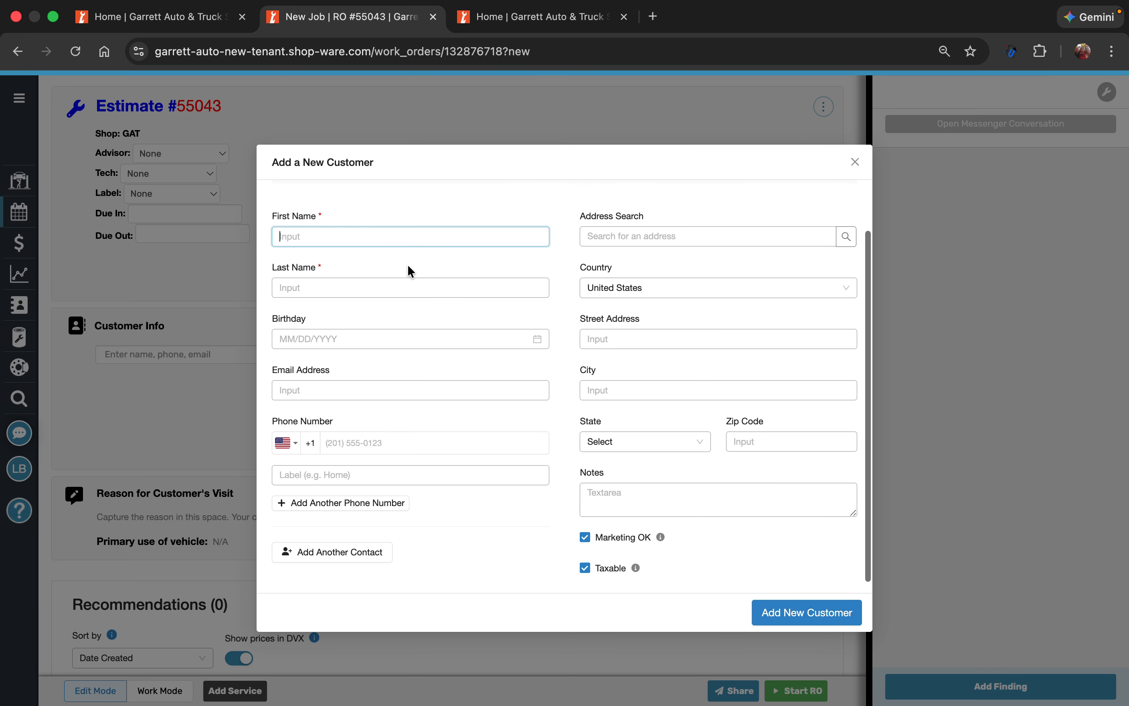
scroll(408, 265, up, 2)
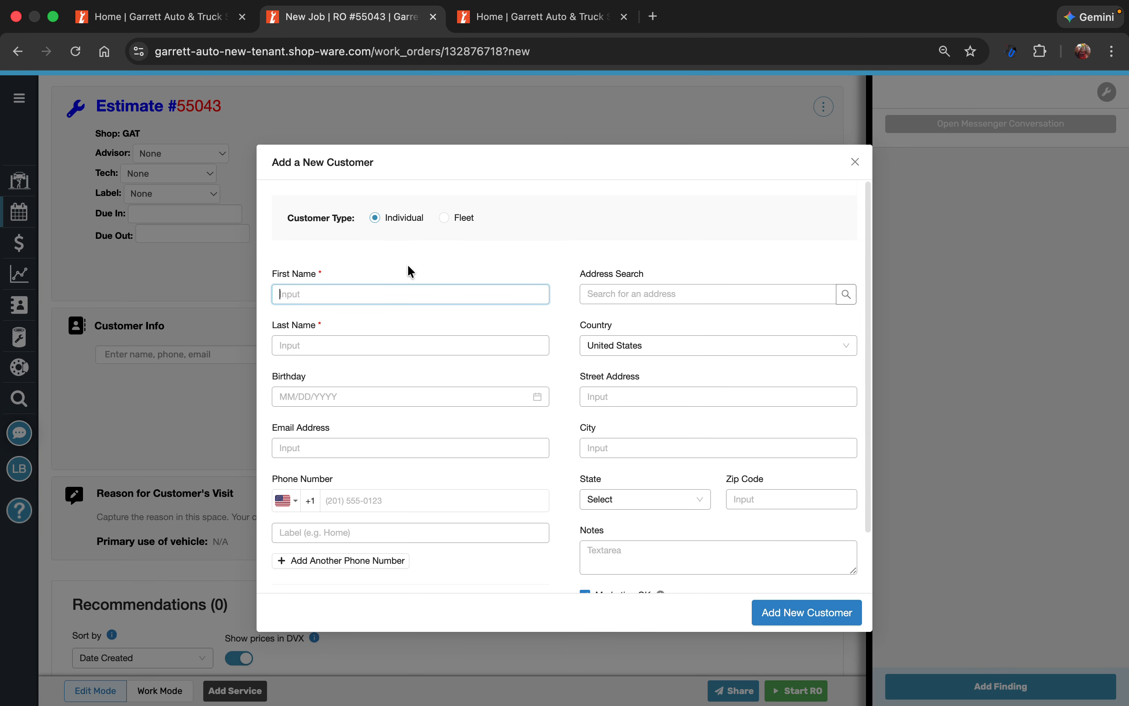
scroll(408, 265, down, 3)
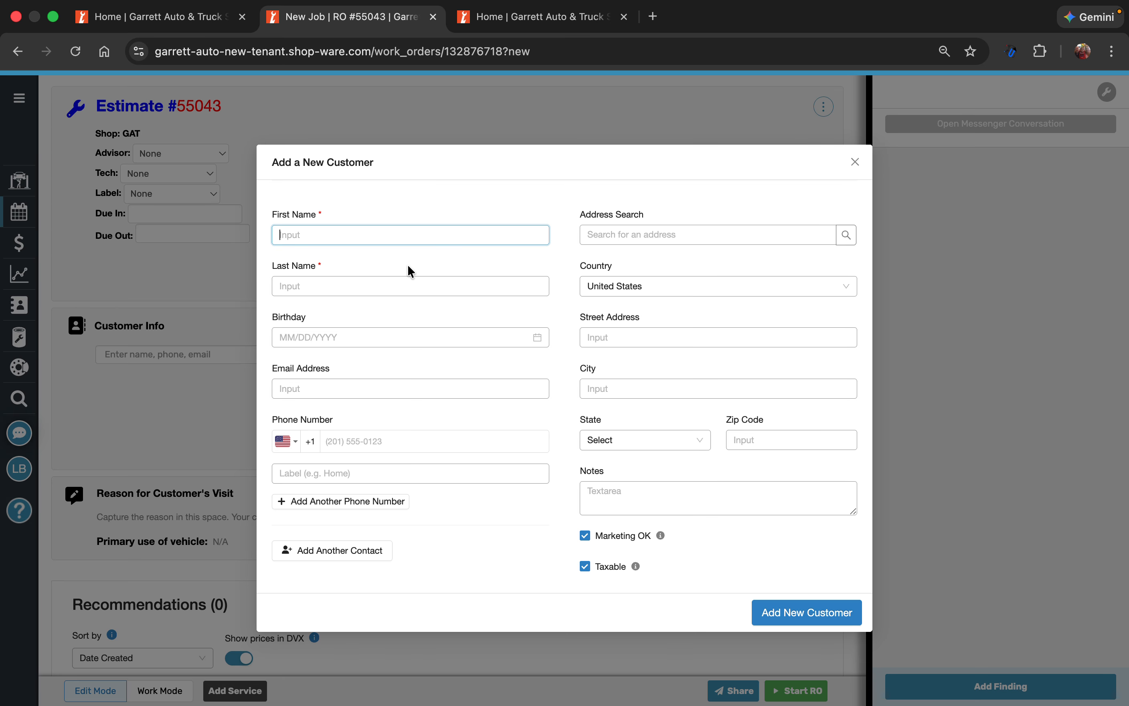
scroll(408, 265, up, 2)
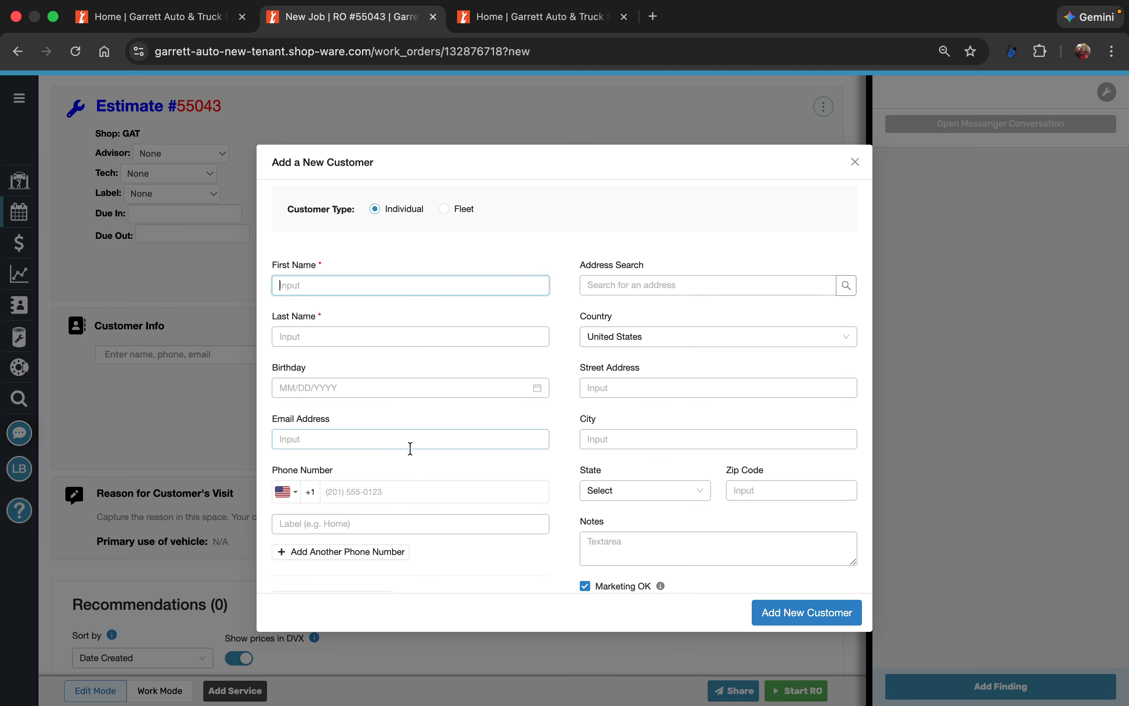
click(374, 524)
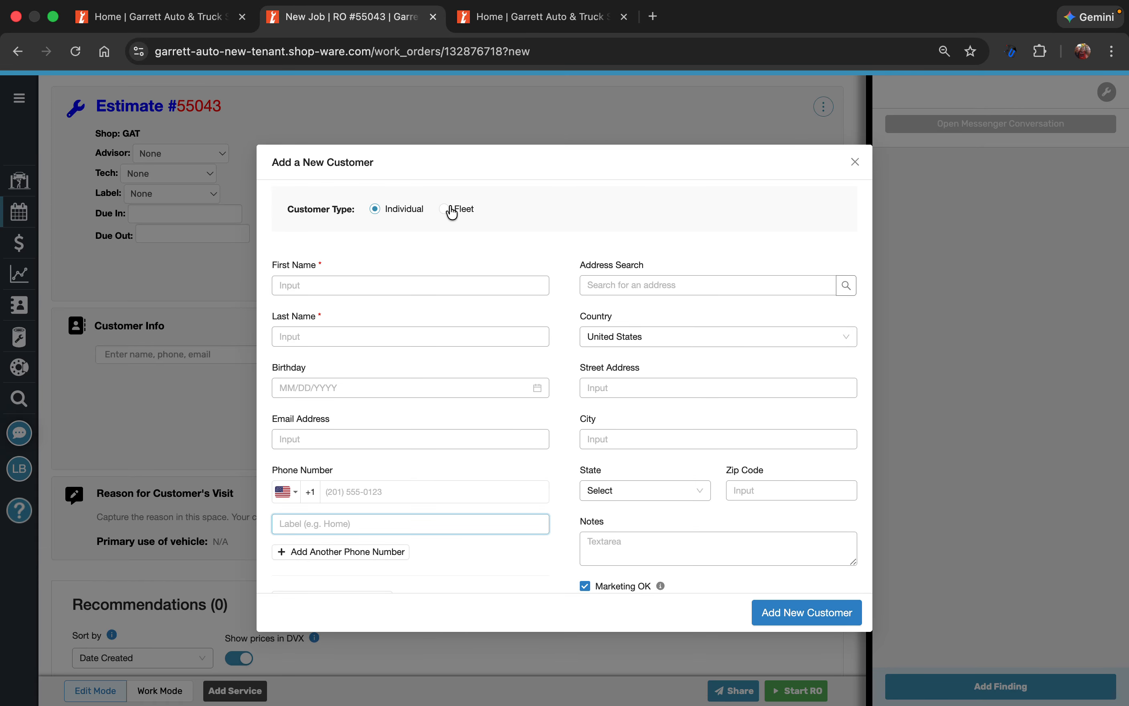
click(159, 258)
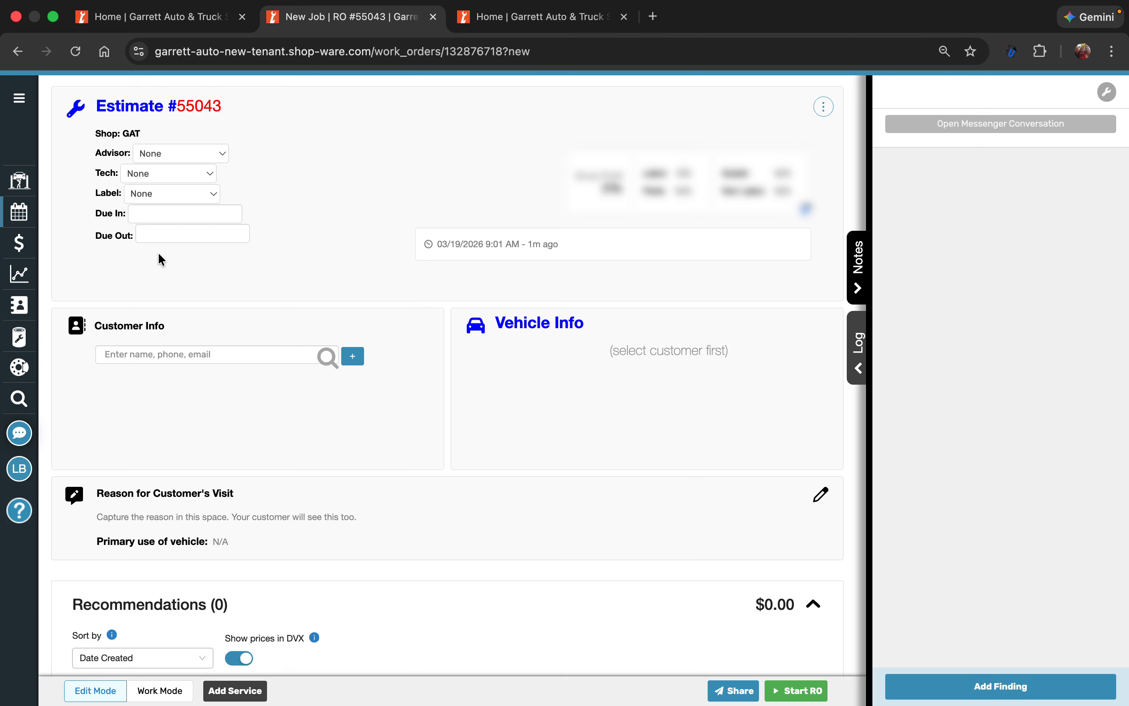
Search the customers for "asdf" and assign the existing fleet customer Asdf to the estimate
click(144, 353)
text(asdf)
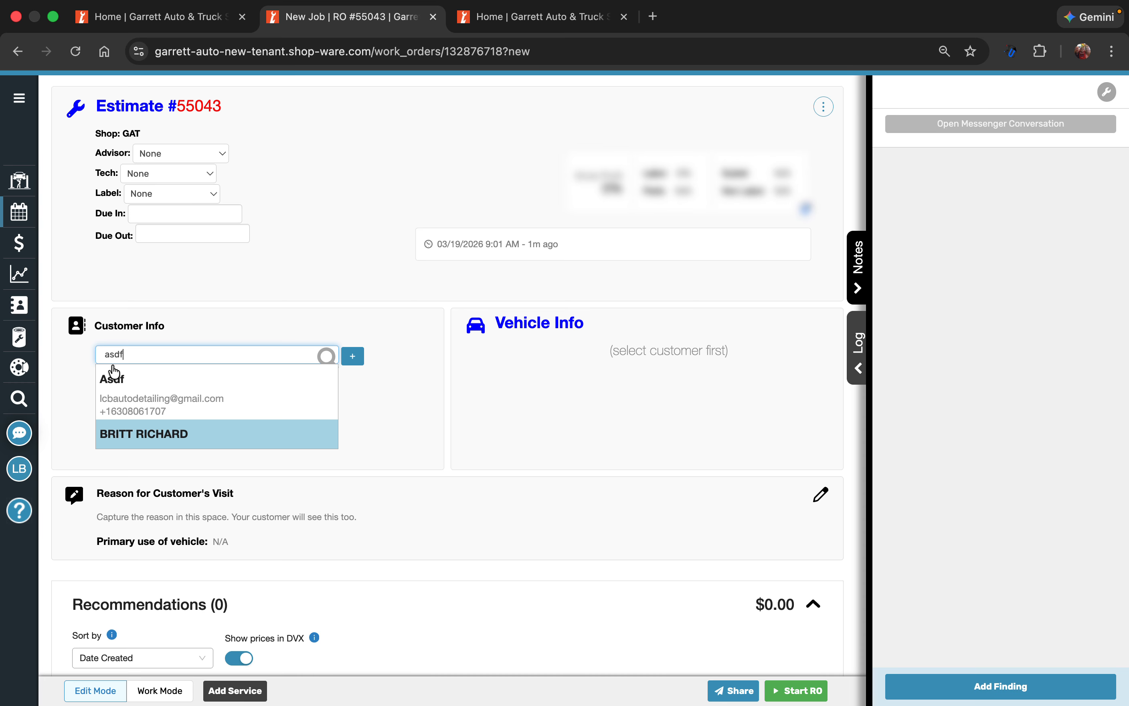
click(116, 384)
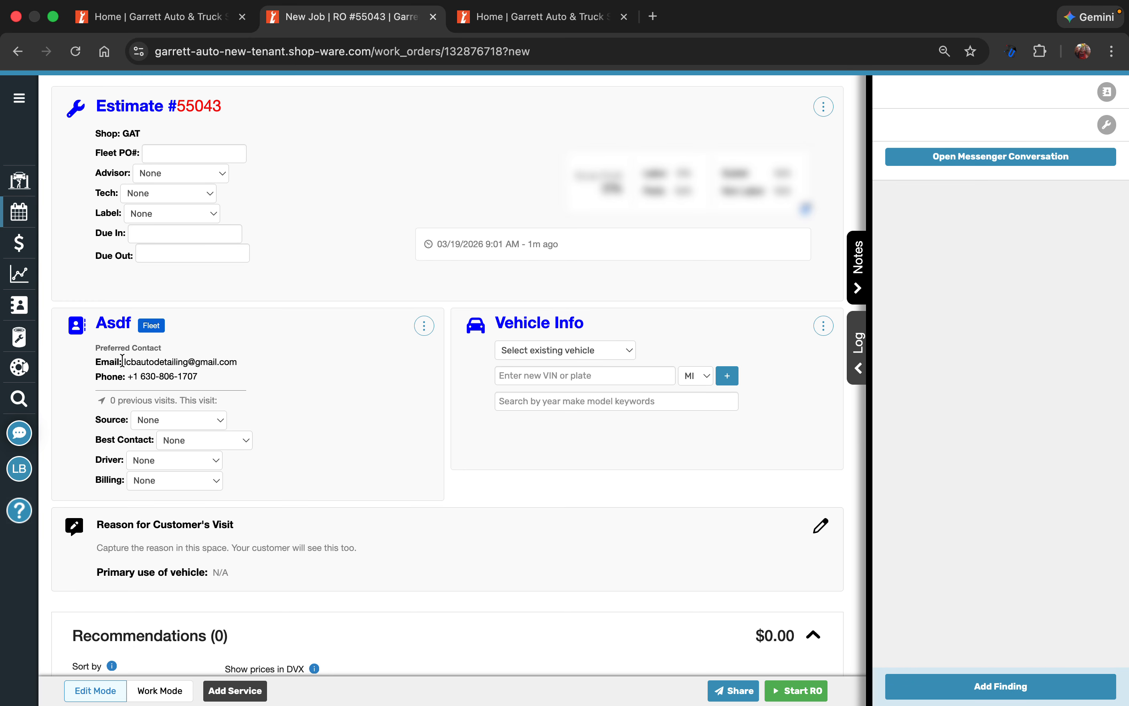
Select the customer's existing 2026 GMC Sierra 1500 as the vehicle for the estimate
click(561, 353)
click(462, 364)
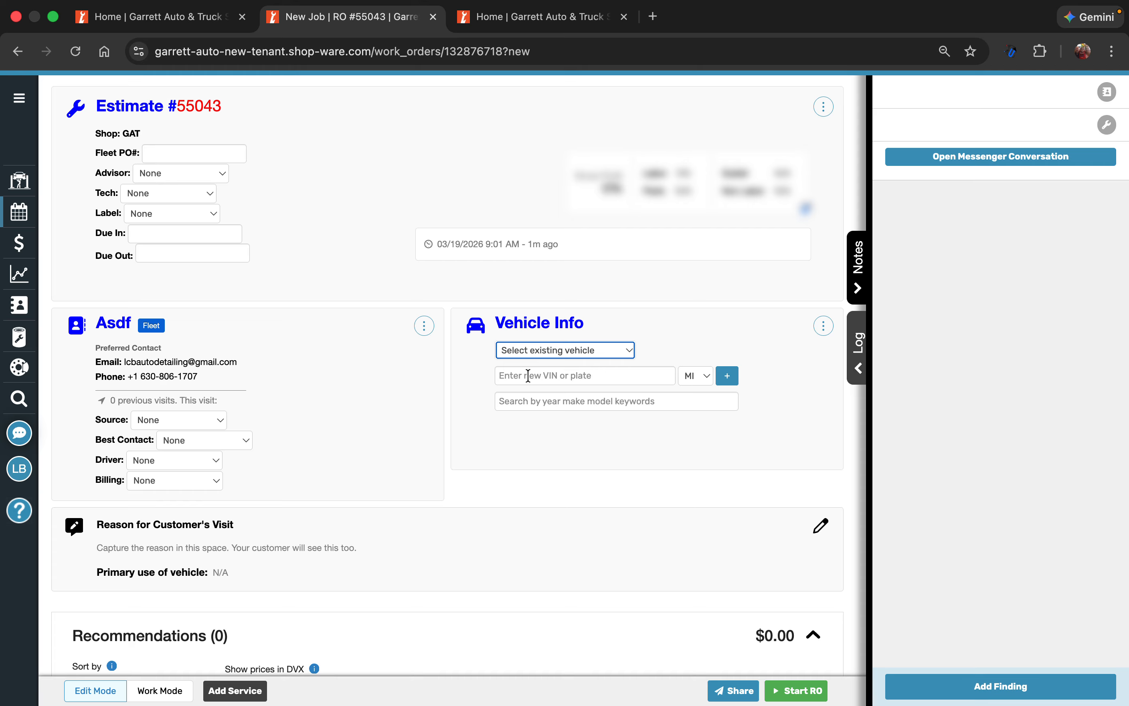
click(528, 376)
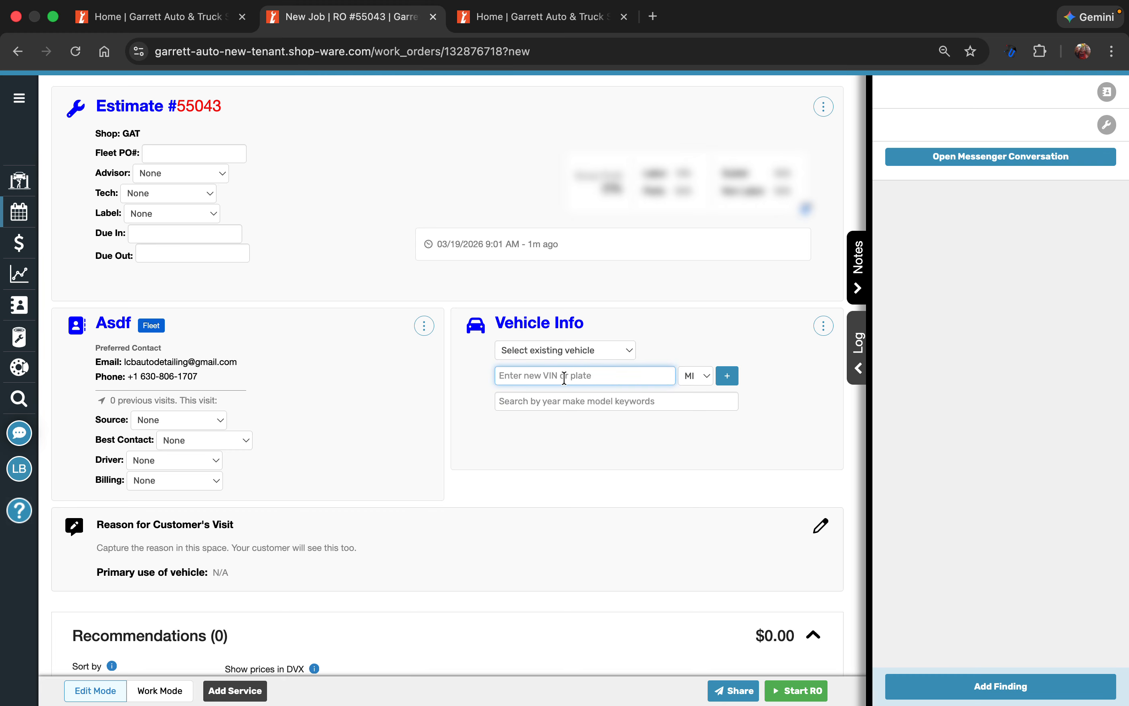
click(546, 356)
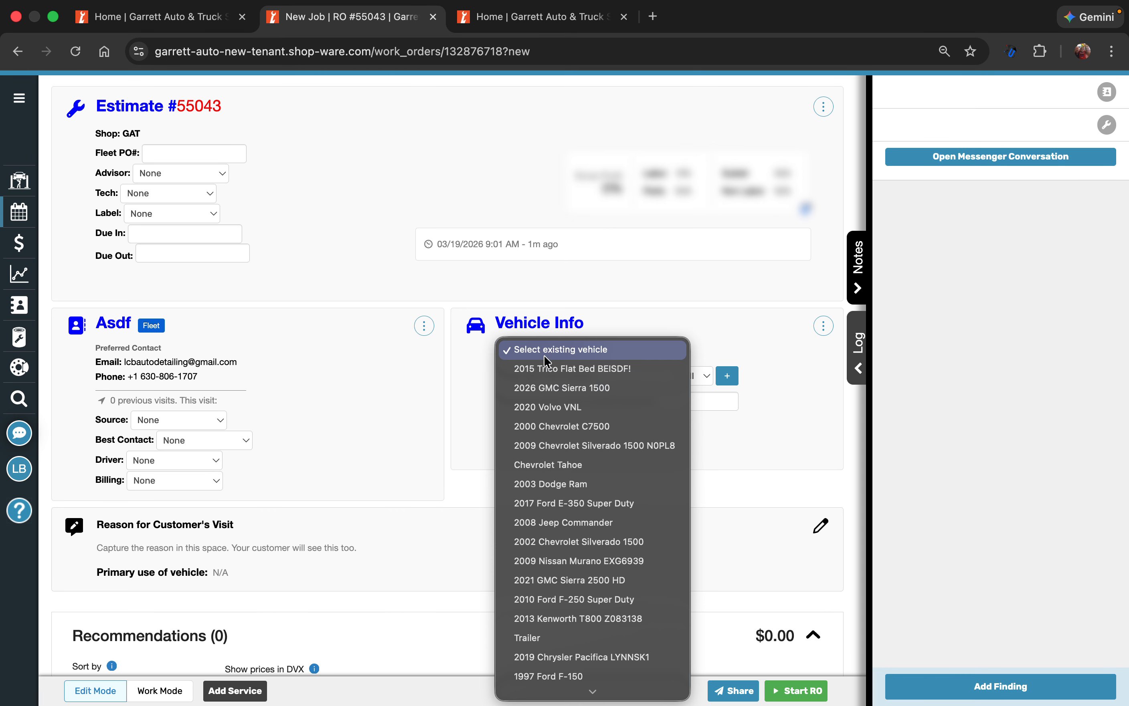
click(552, 389)
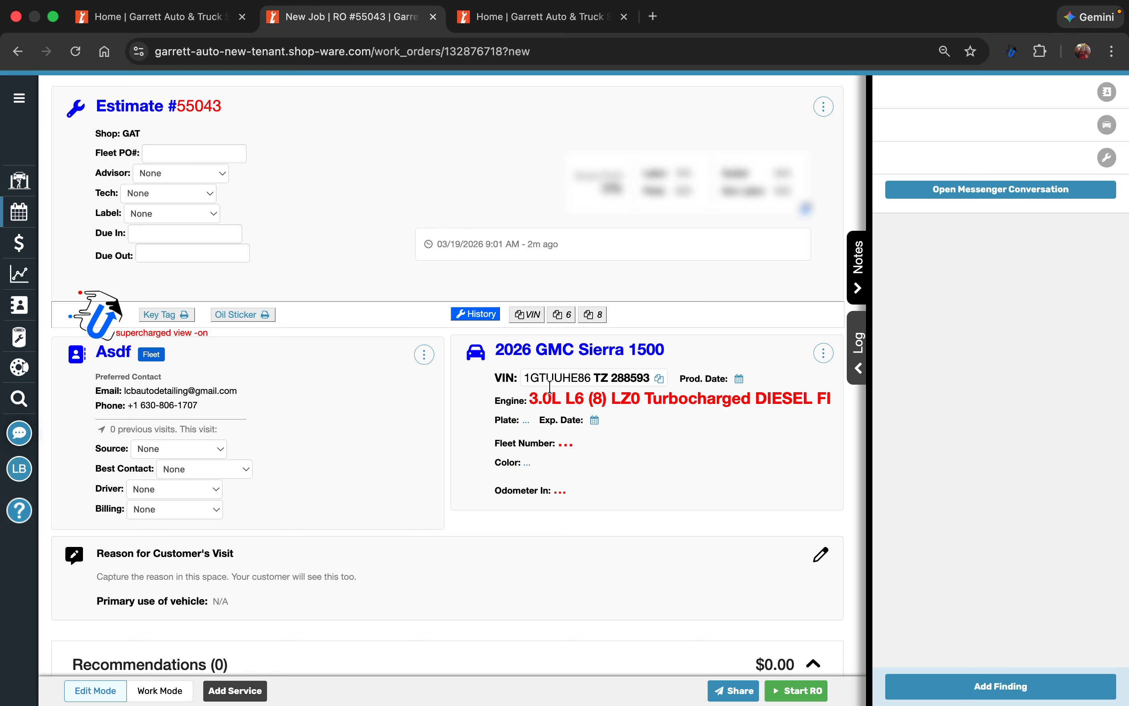
Review the fluid, tire, torque and brake specs of the 2026 GMC Sierra 1500 and close them
click(817, 358)
click(766, 390)
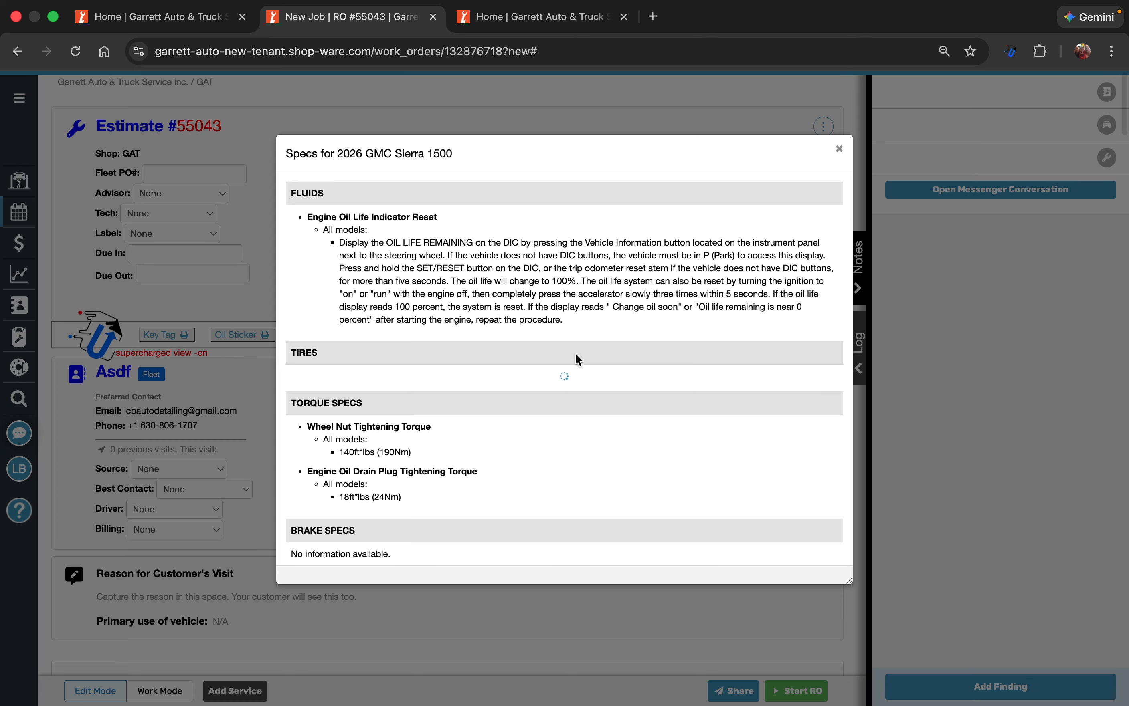
scroll(533, 363, down, 3)
scroll(532, 363, up, 3)
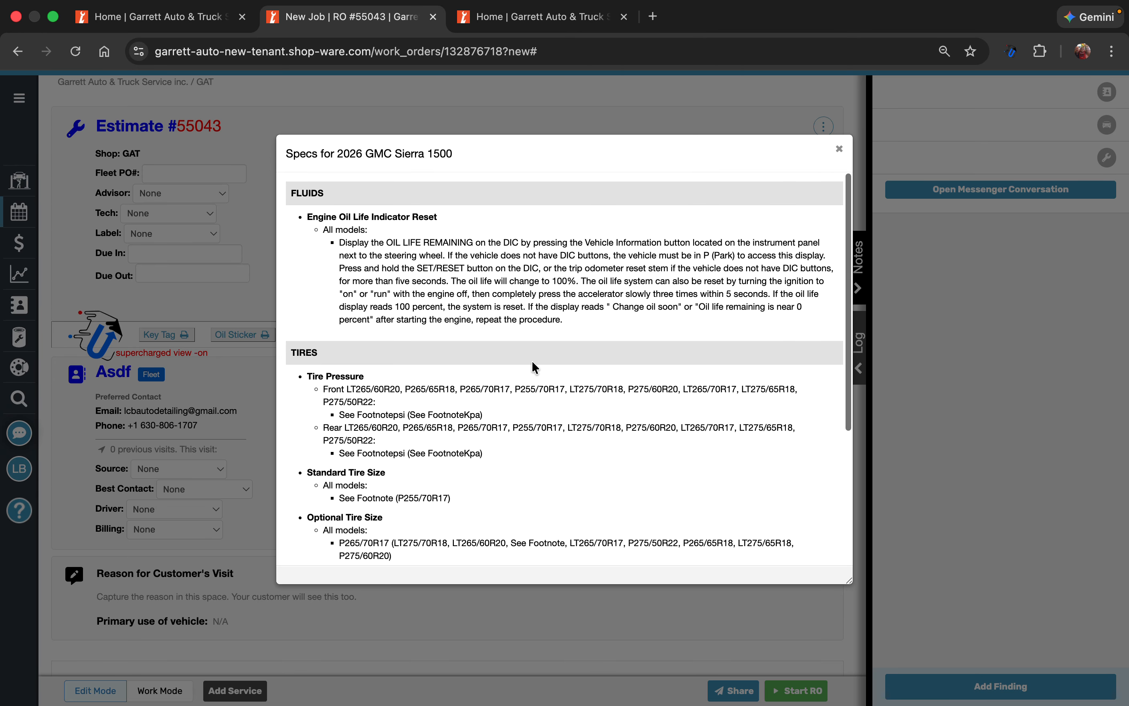
scroll(533, 363, down, 2)
scroll(532, 361, down, 3)
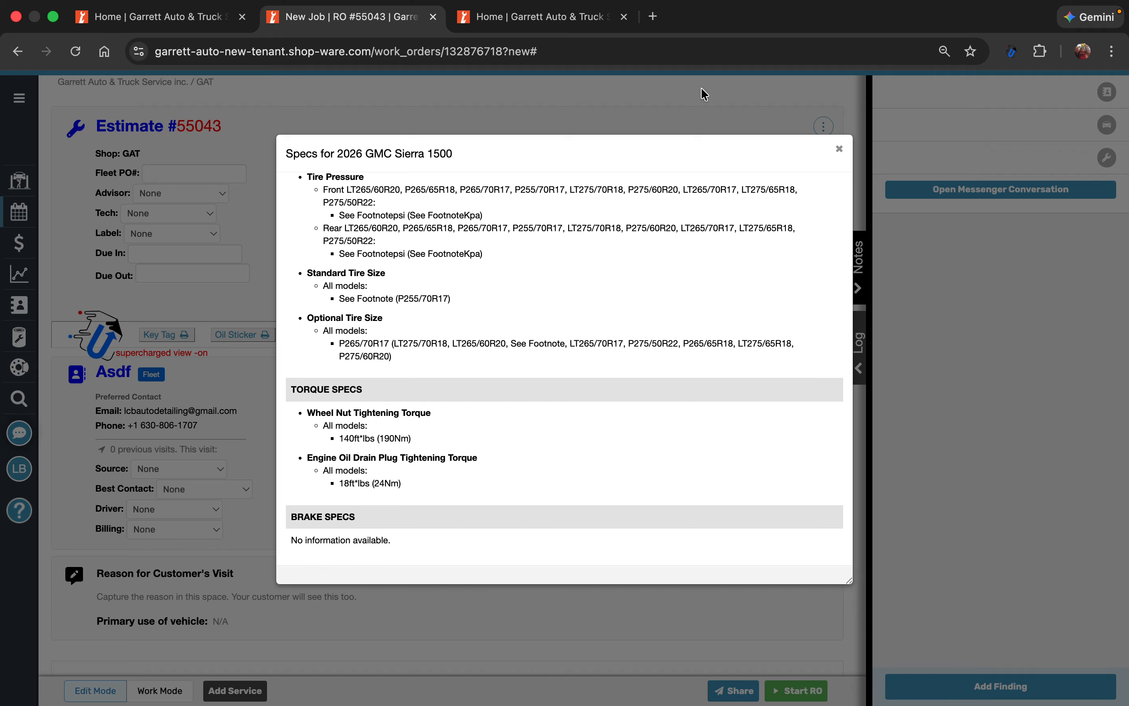
click(839, 151)
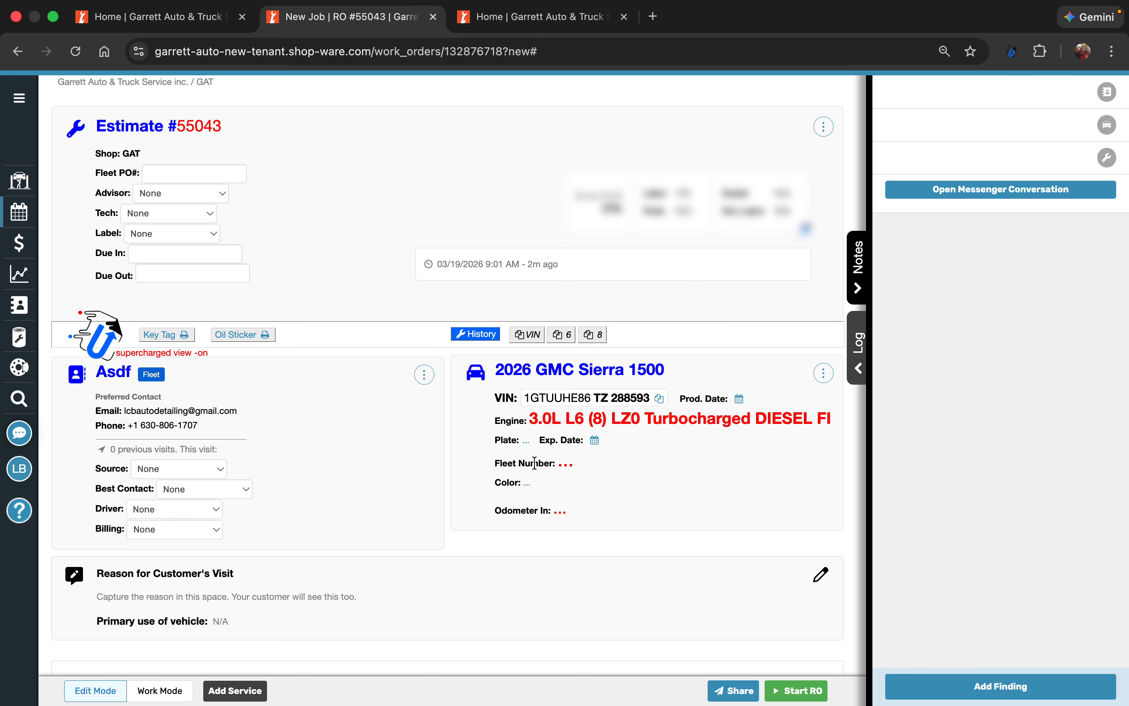
Set the vehicle's Odometer In reading to 1
click(522, 442)
click(522, 442)
click(559, 512)
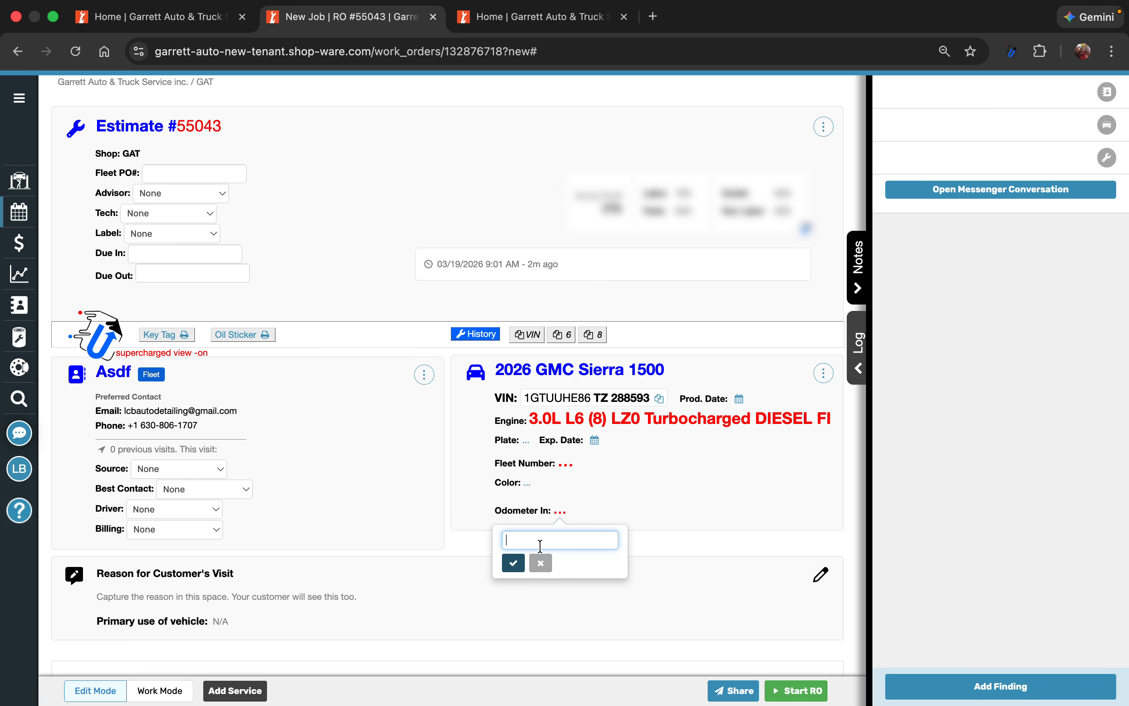
click(543, 566)
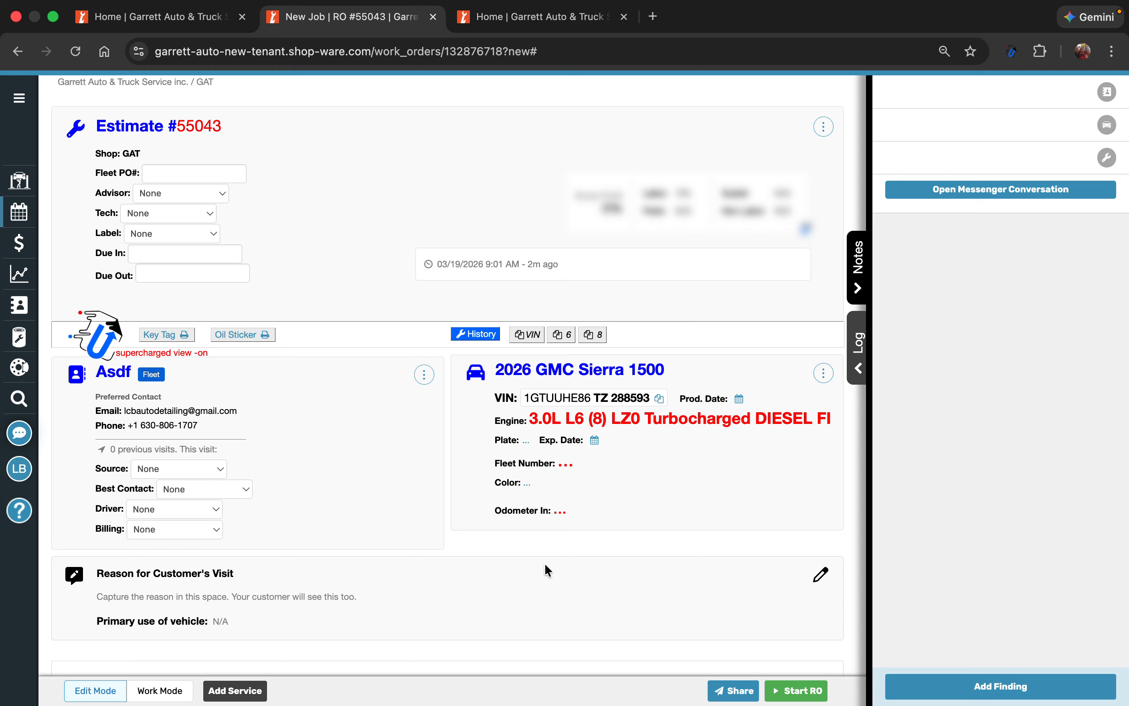
click(561, 512)
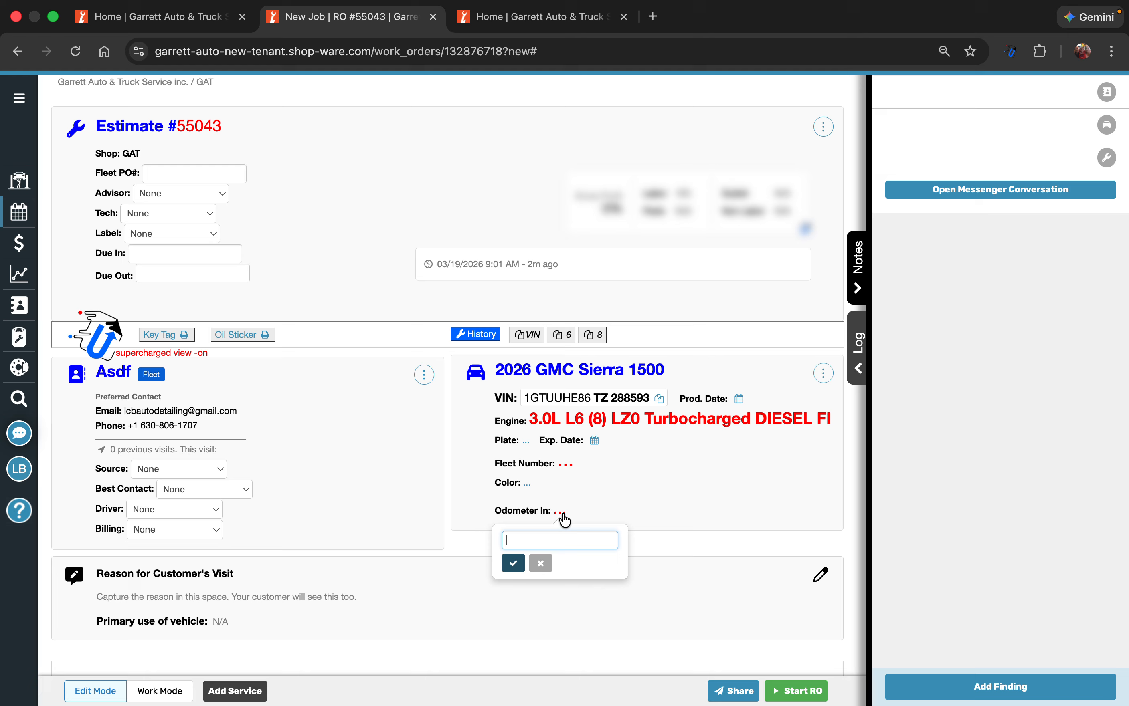
text(1)
key(Return)
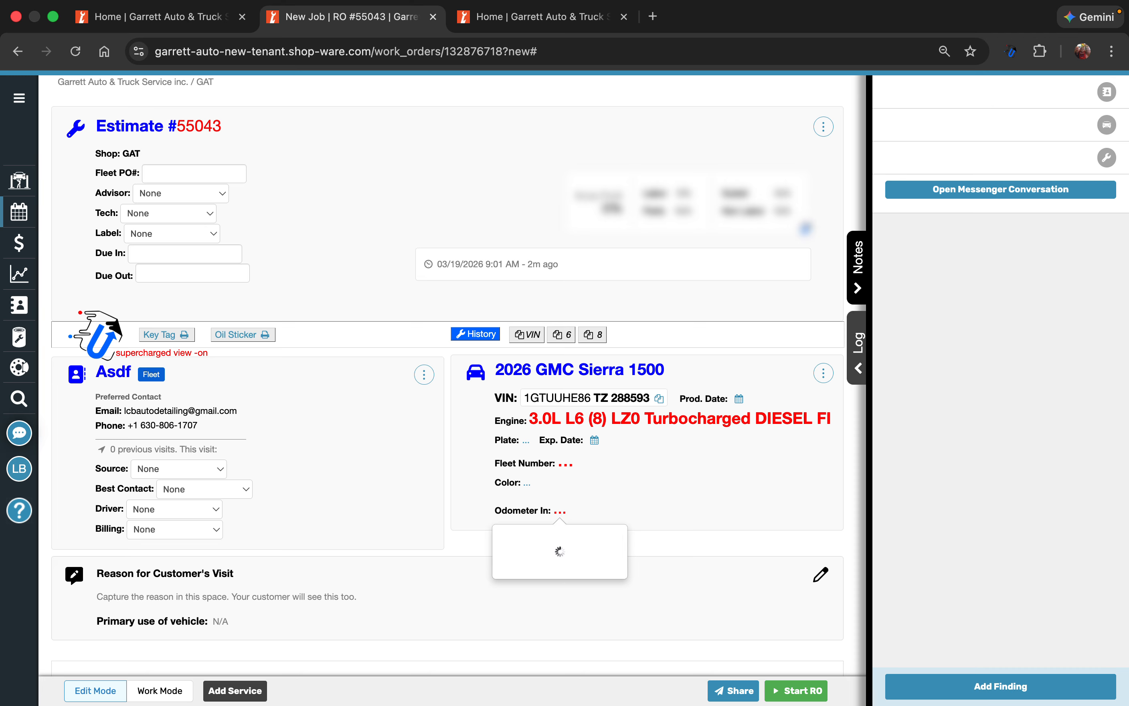
Set the estimate's Due In to 03/26/2026 12:00 PM and view the scheduling calendar by month
click(195, 252)
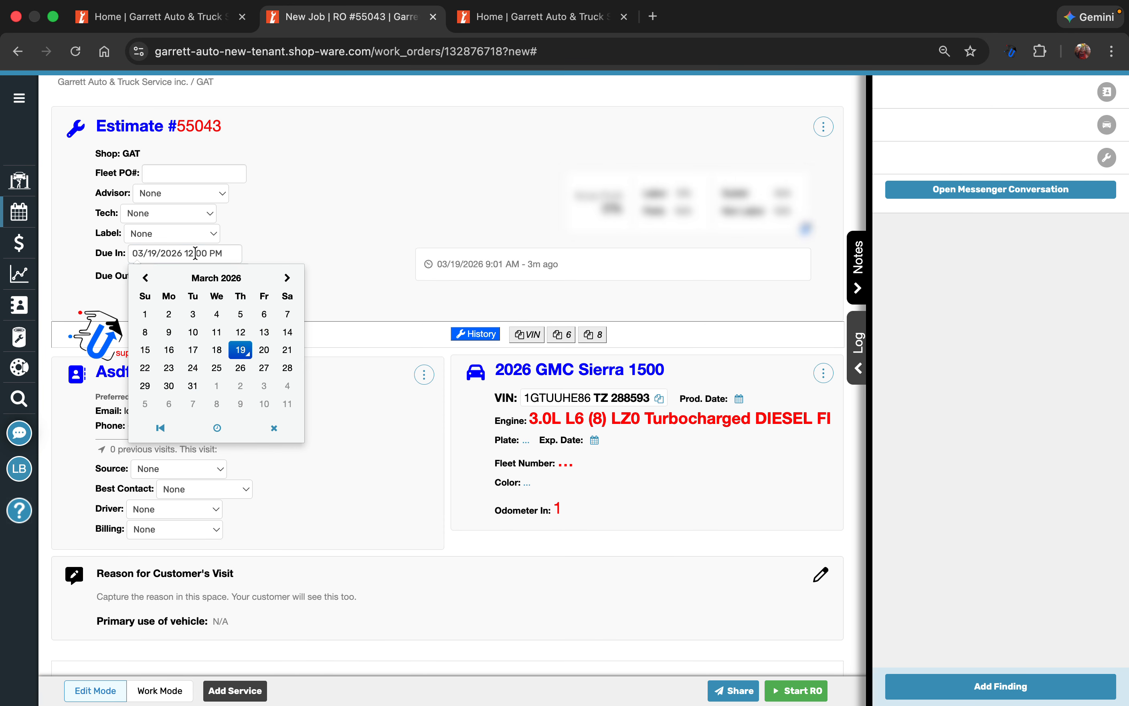
click(240, 368)
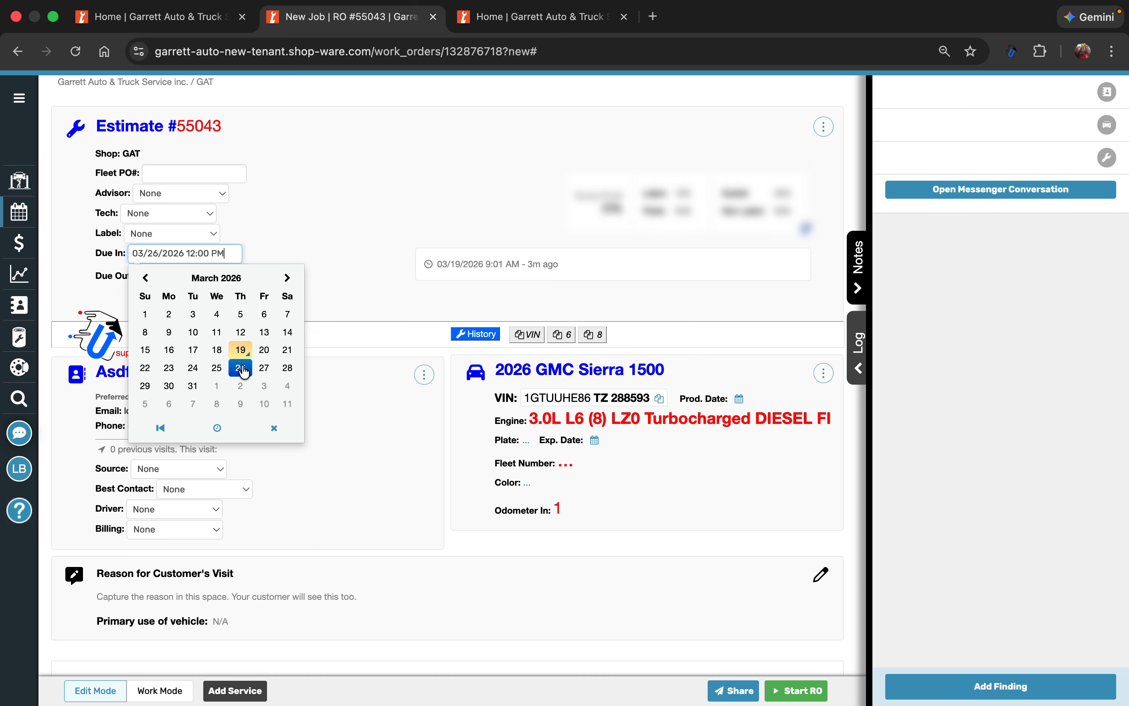
click(299, 218)
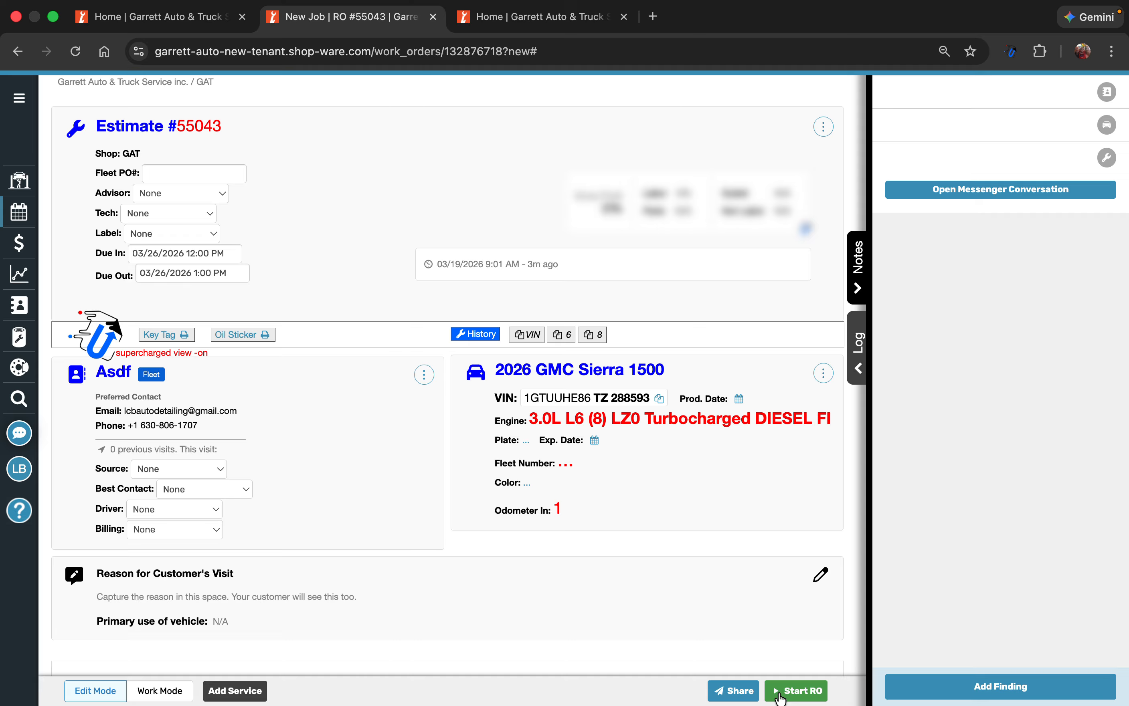
click(19, 218)
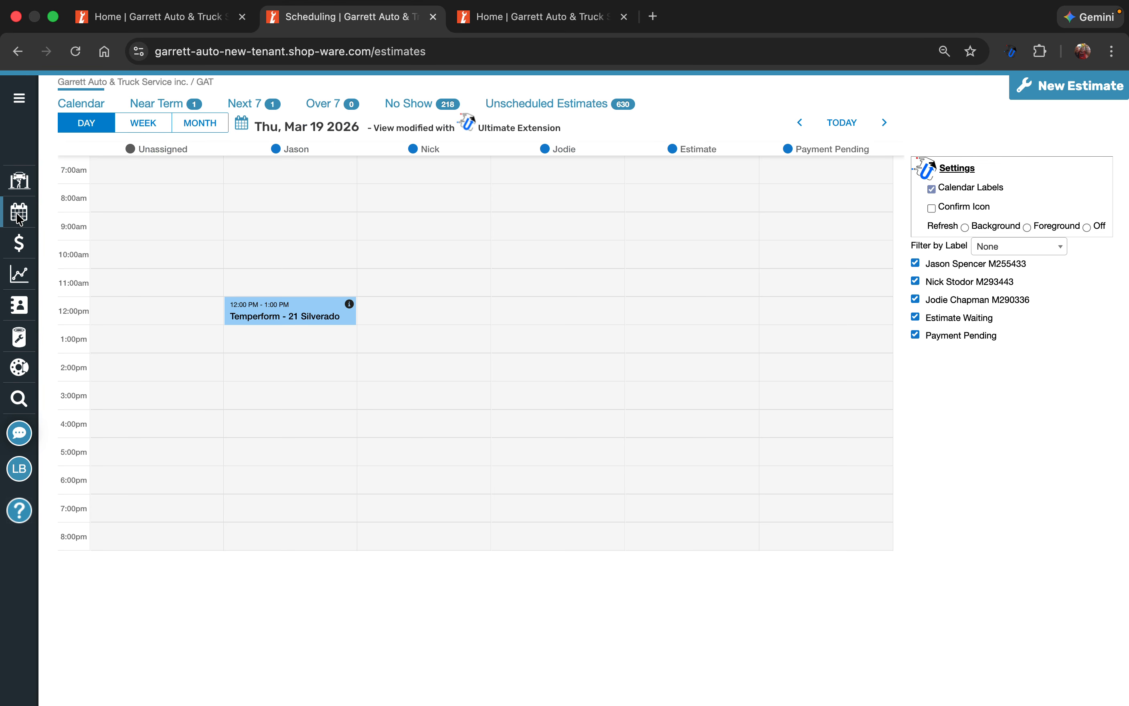
click(205, 124)
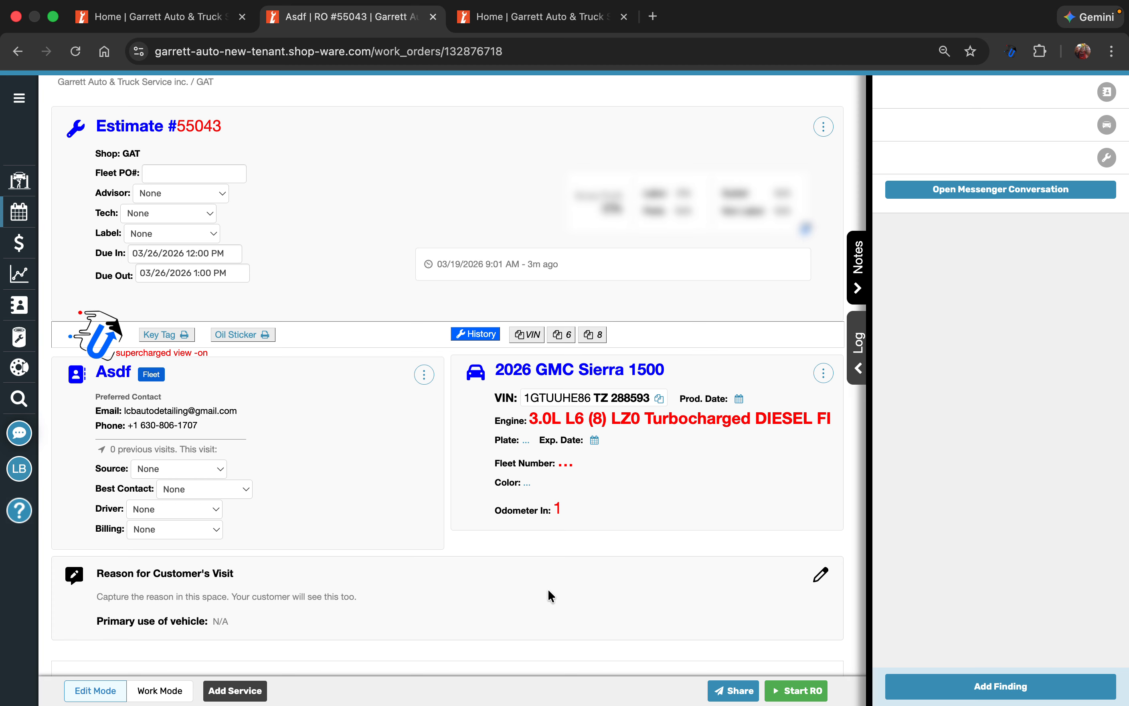
Start the repair order, accept the customer info, enter plate number 000000000 for the vehicle and proceed to Estimate Approval
click(775, 692)
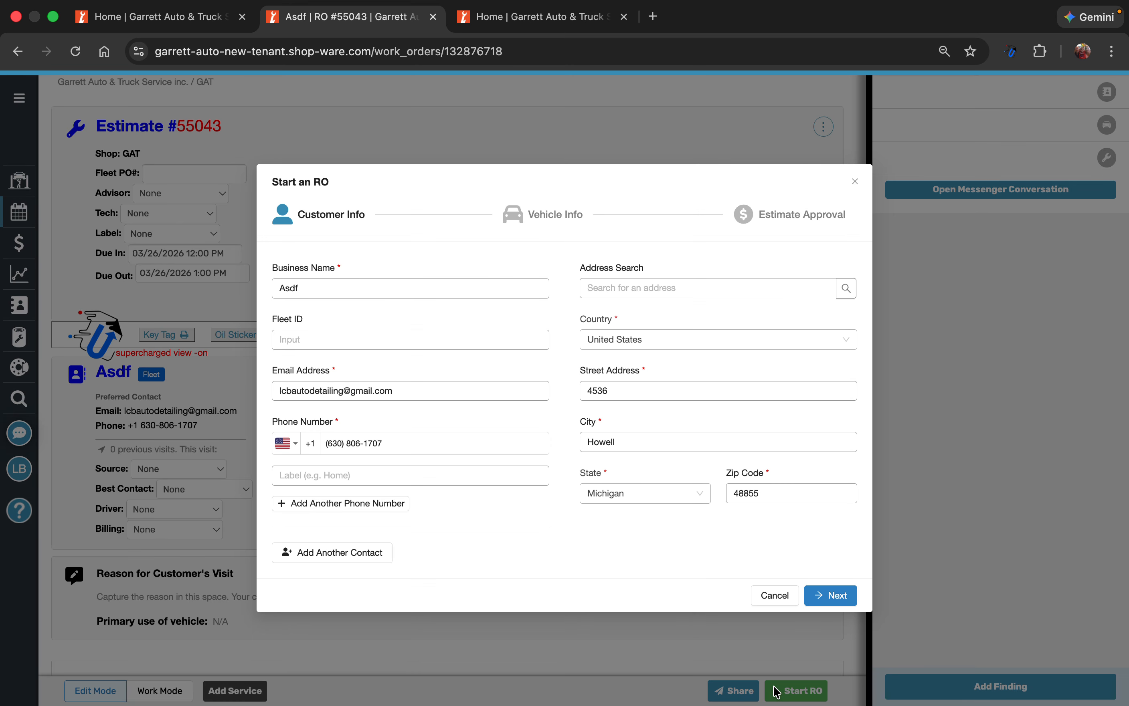
click(824, 604)
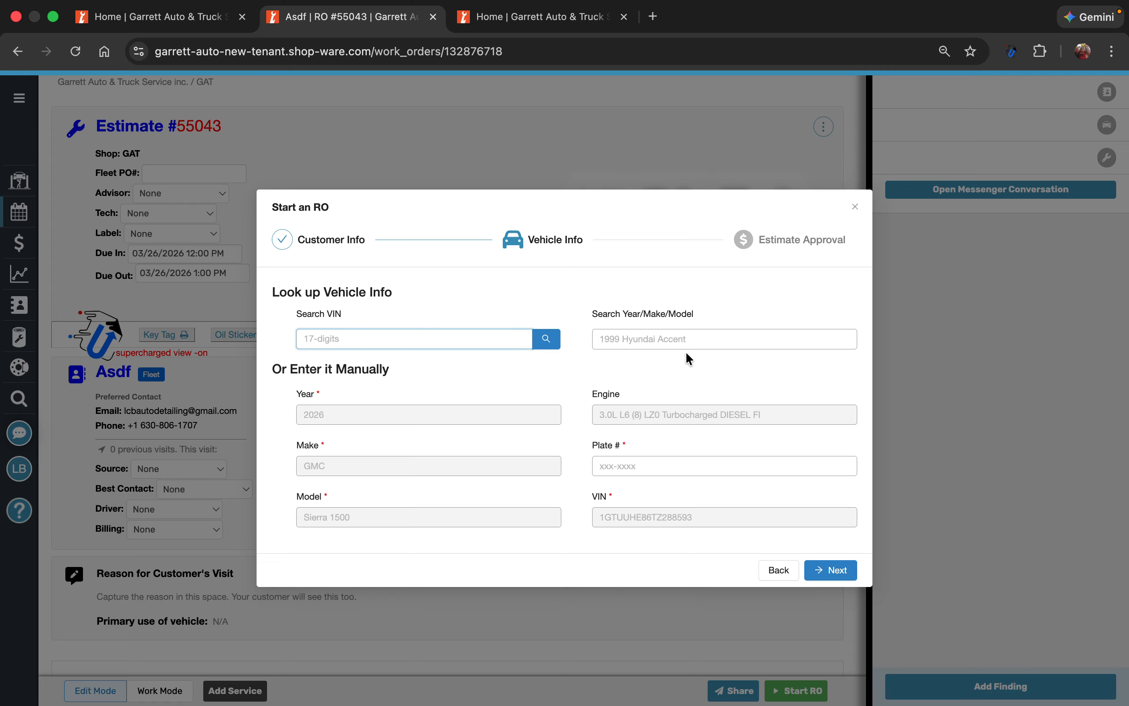
click(833, 574)
click(668, 468)
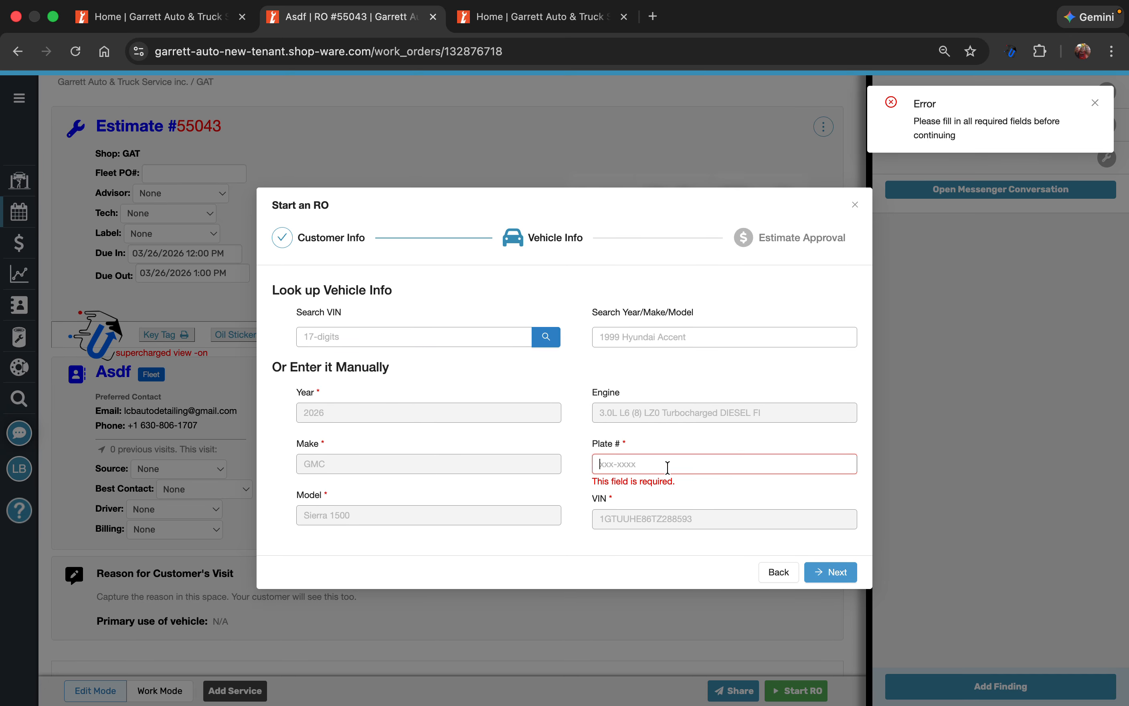
text(000000000)
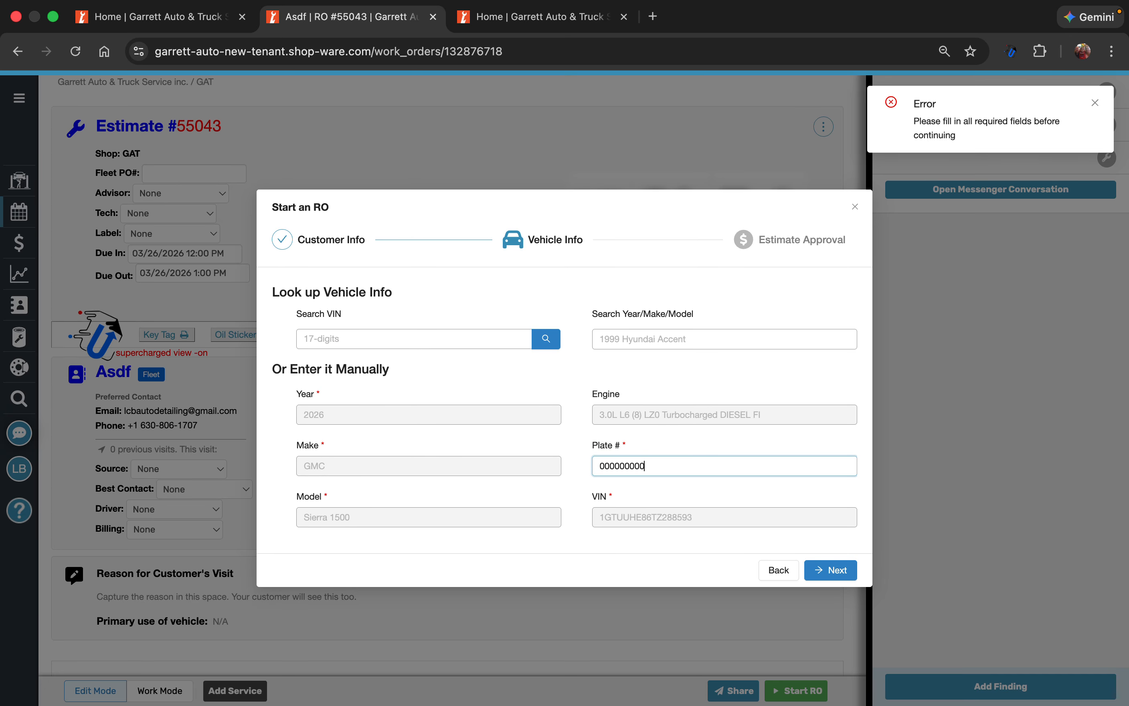
click(825, 567)
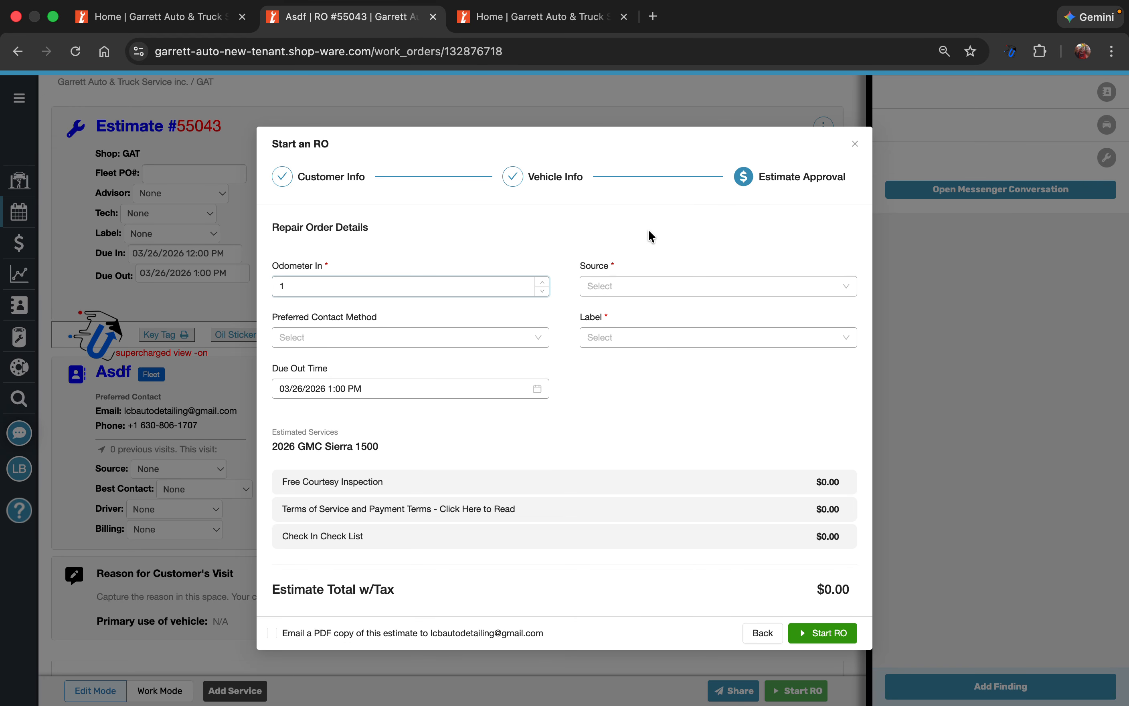
Set the repair order's Source to Repeat and Label to Waiting for approval sent to customer, and start the RO
click(607, 284)
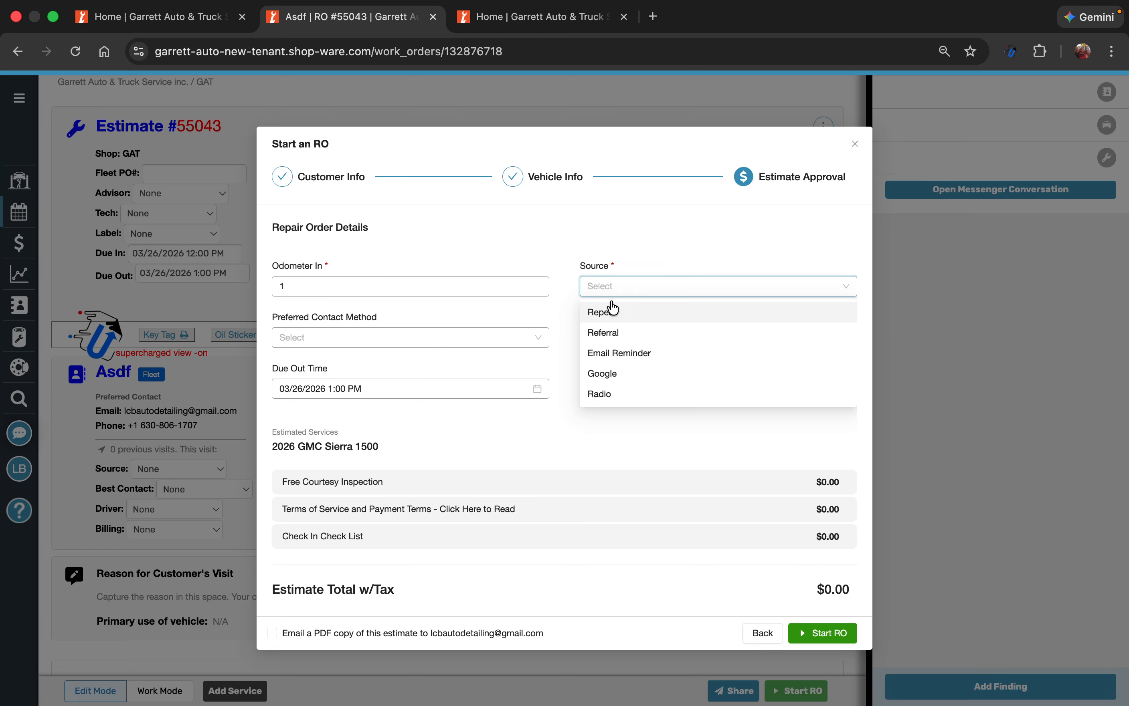
click(618, 320)
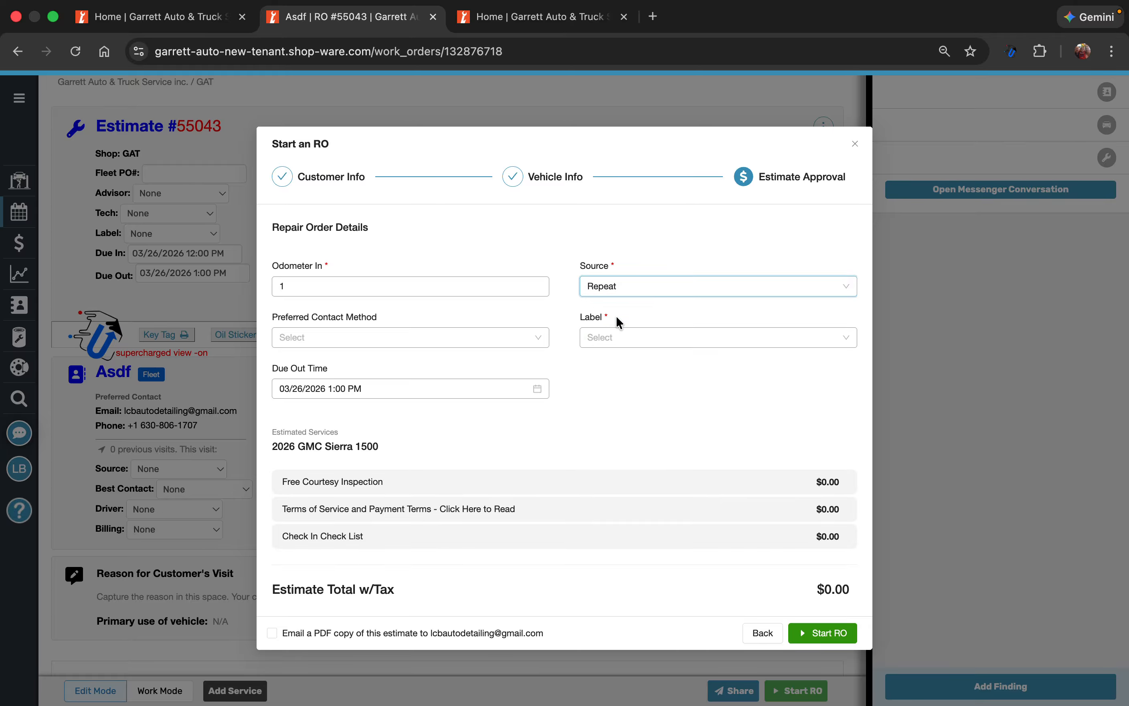
click(618, 344)
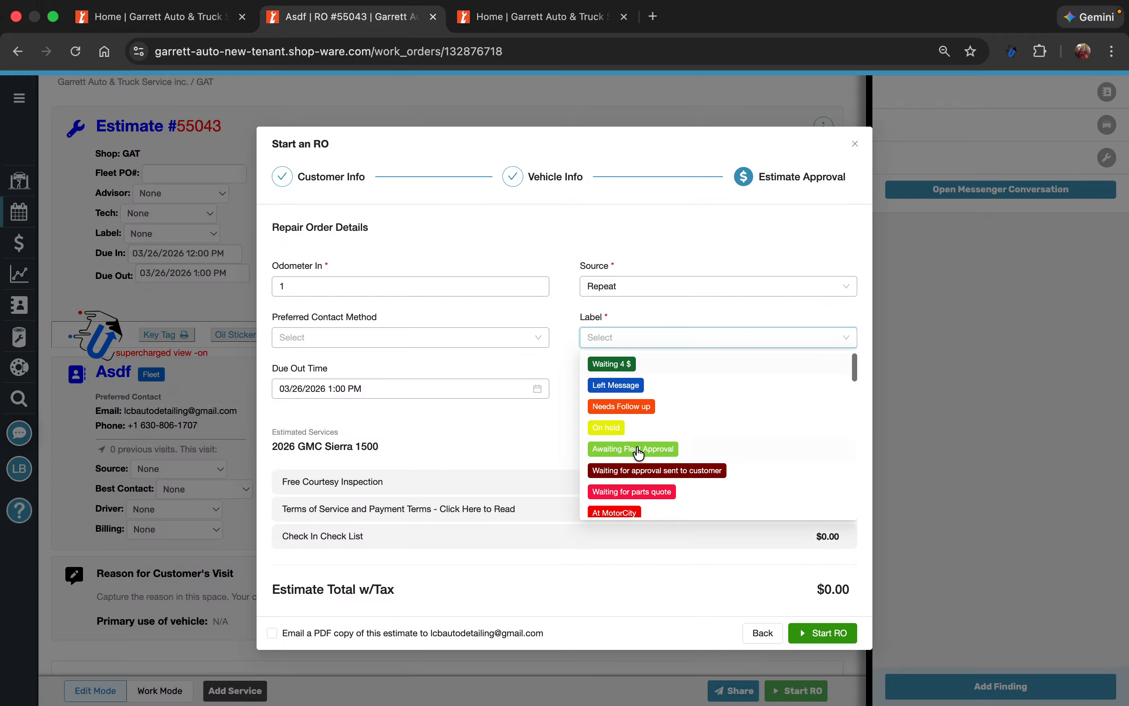
click(648, 479)
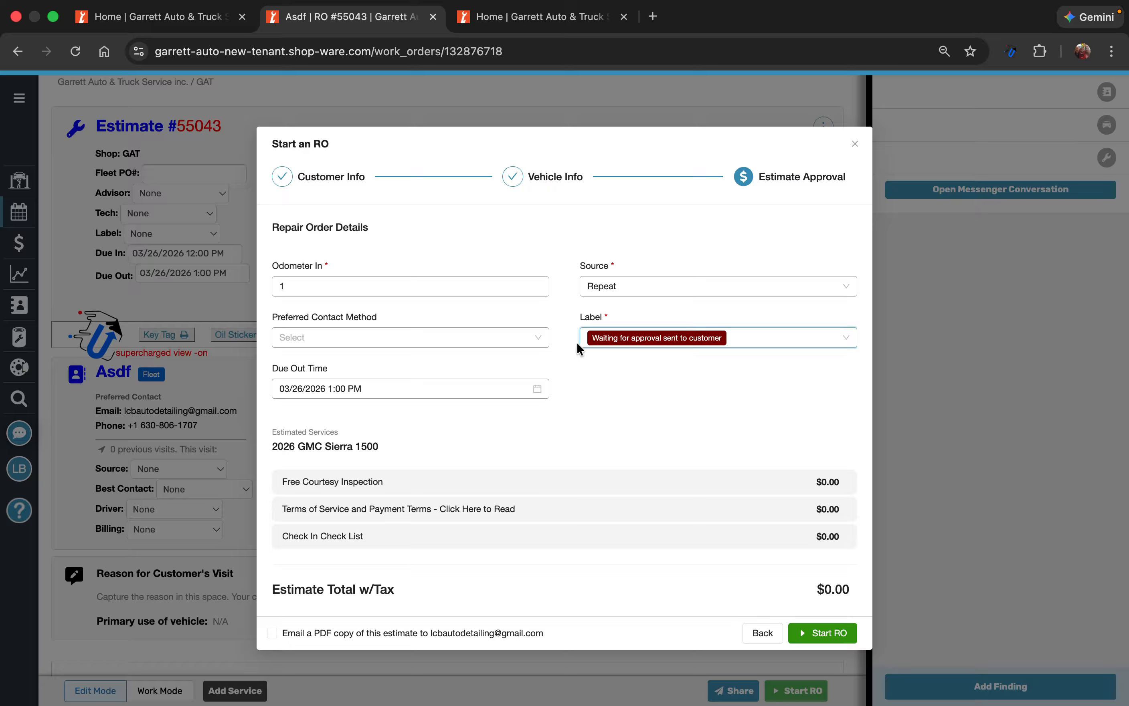
click(824, 634)
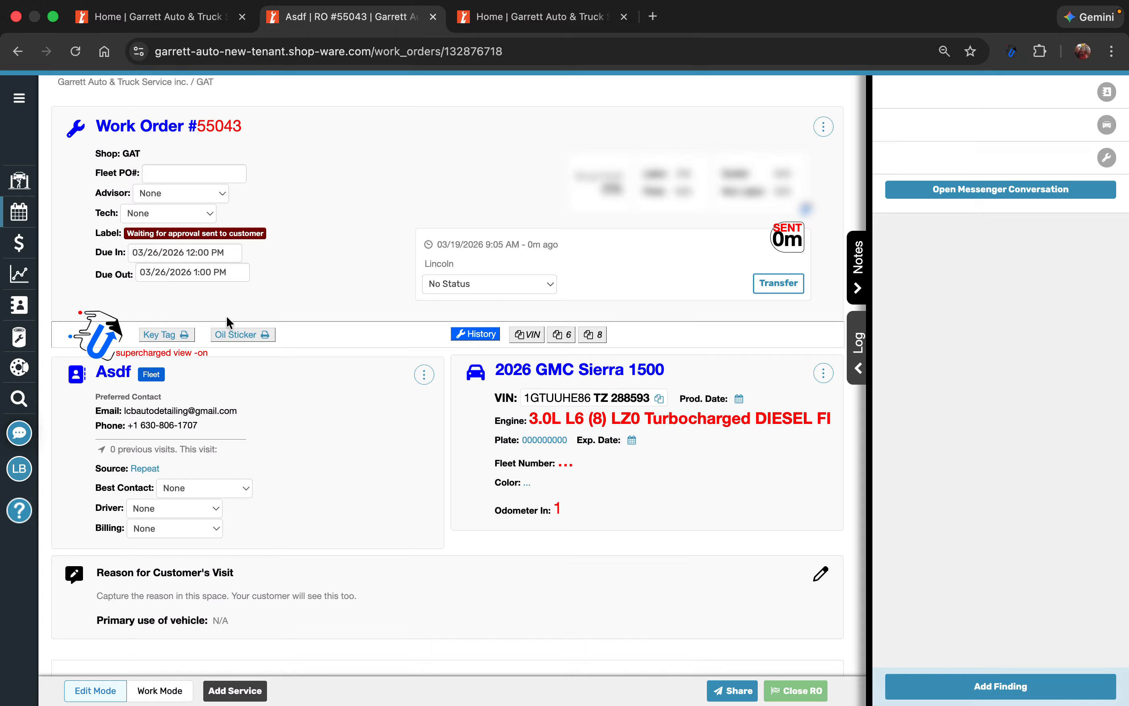
Assign a service advisor to the work order and set its Tech to Payment Pending
click(196, 193)
click(33, 195)
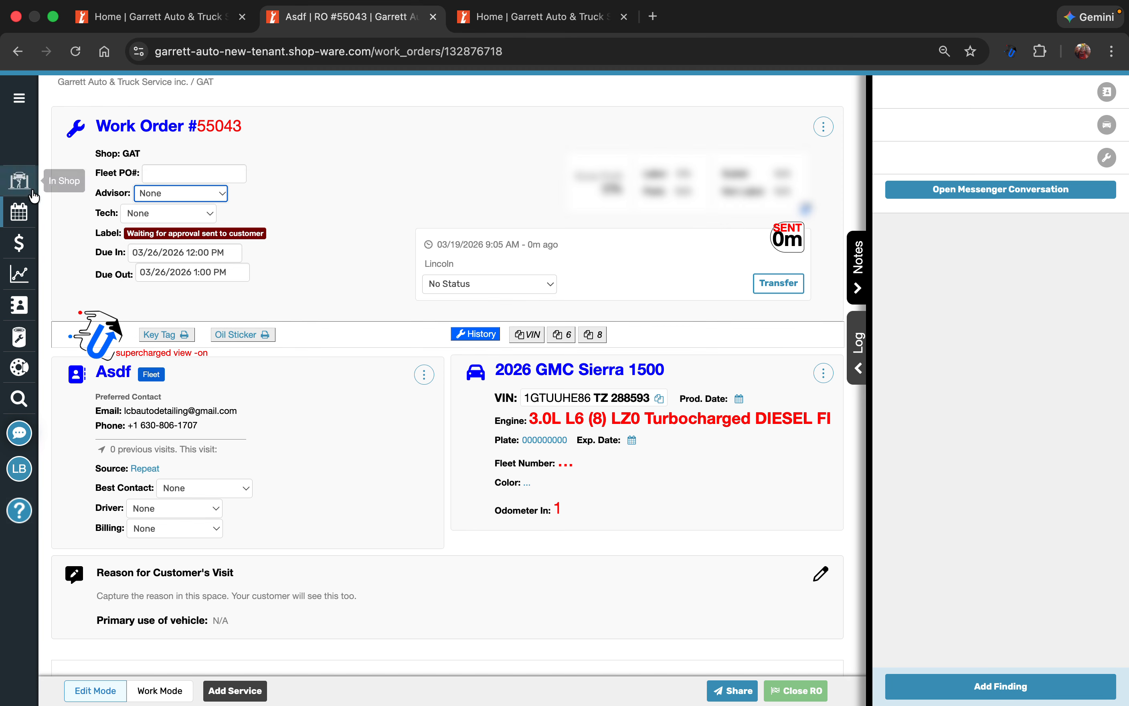
click(151, 196)
click(162, 214)
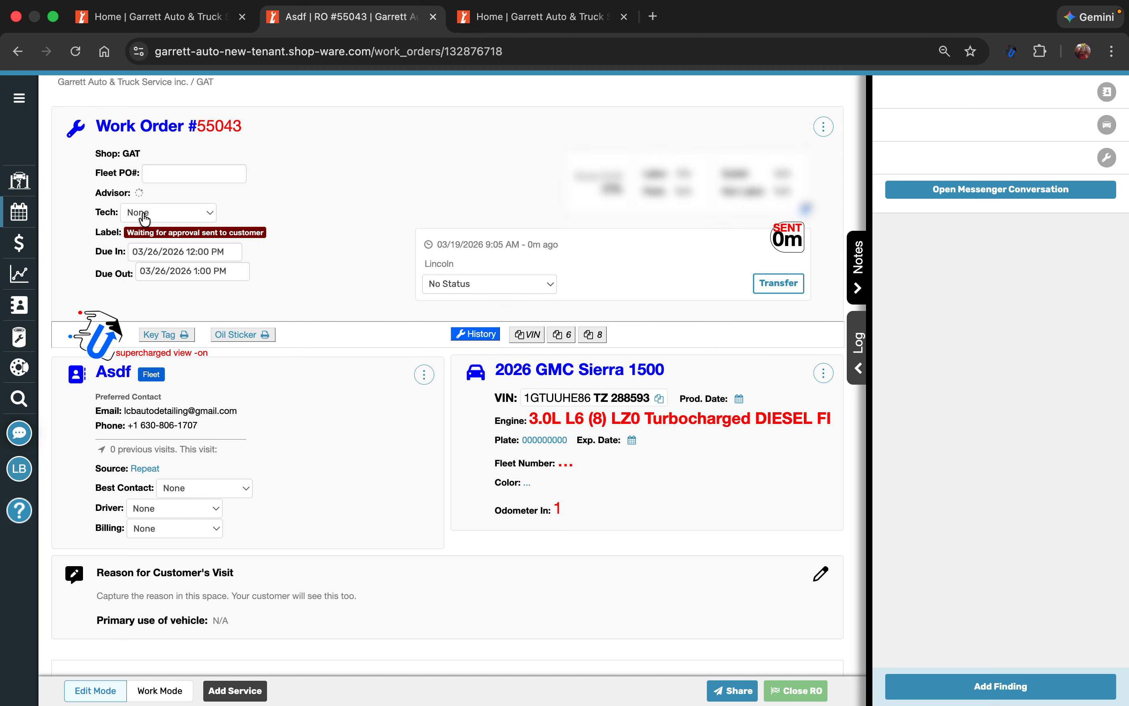
click(130, 214)
click(130, 214)
click(133, 214)
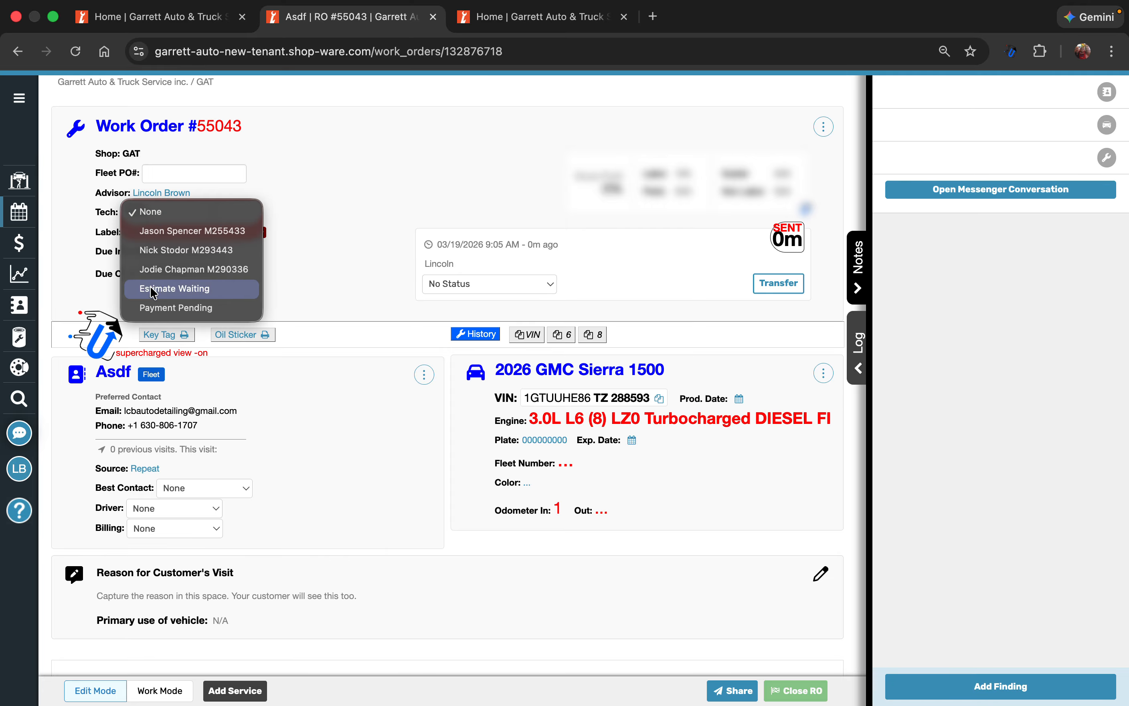
click(154, 308)
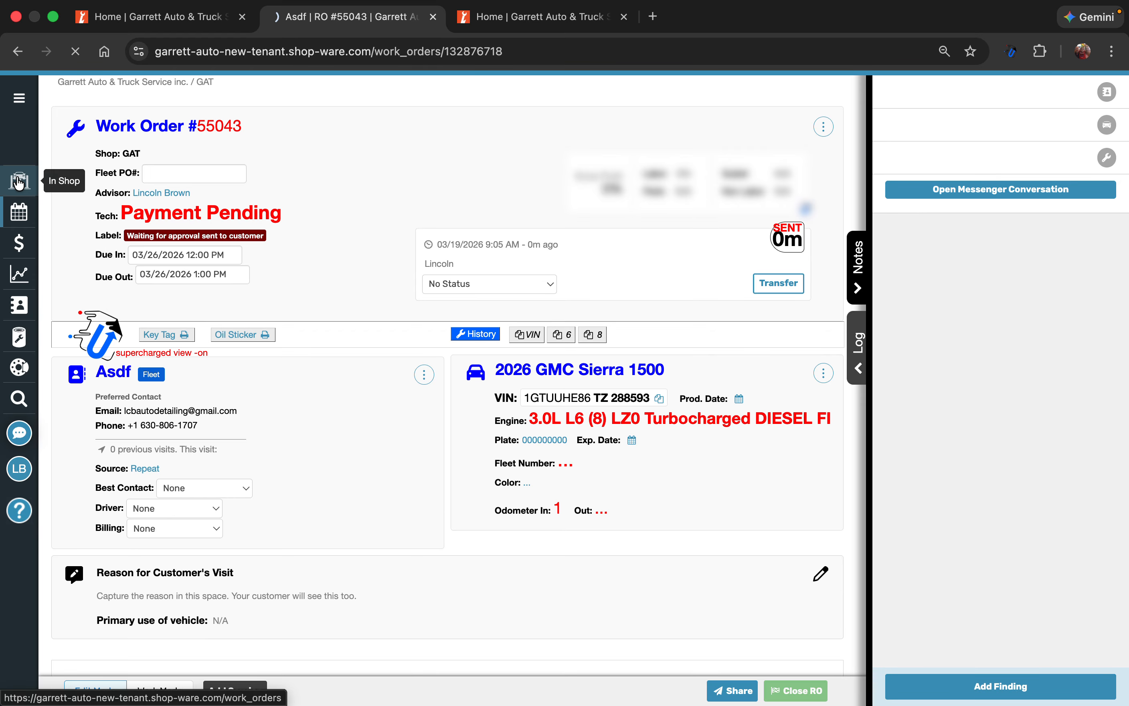
Find the 2026 GMC Sierra 1500 on the In Shop workflow board and open its work order
click(18, 181)
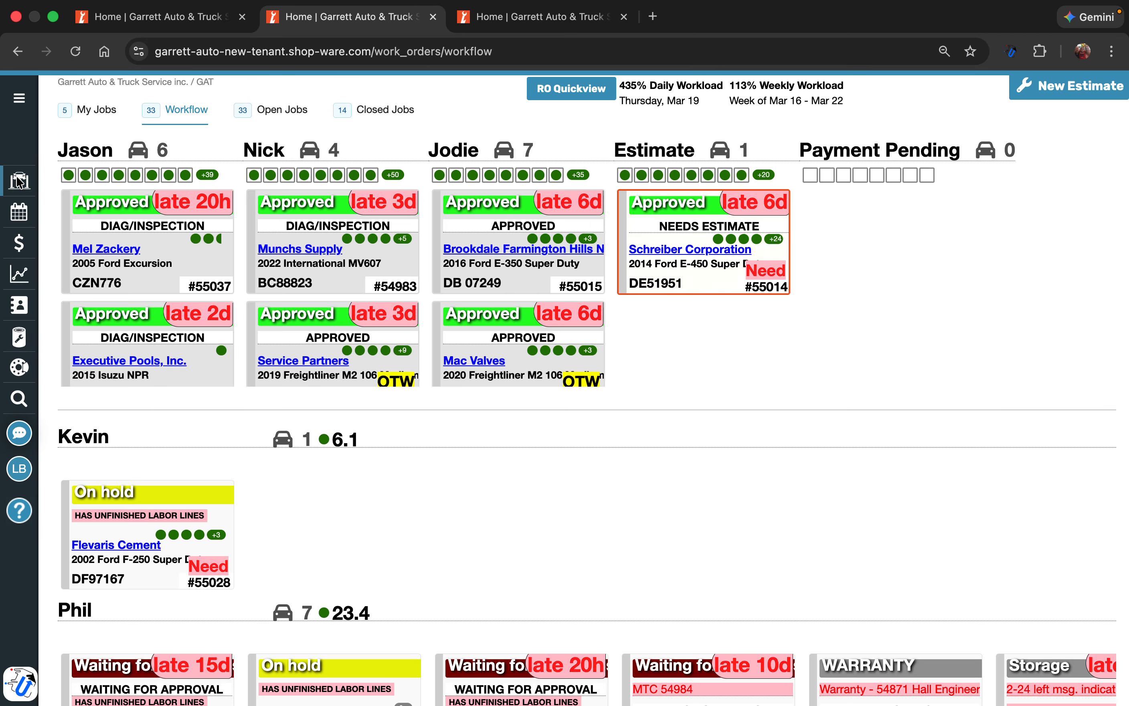
scroll(291, 473, down, 10)
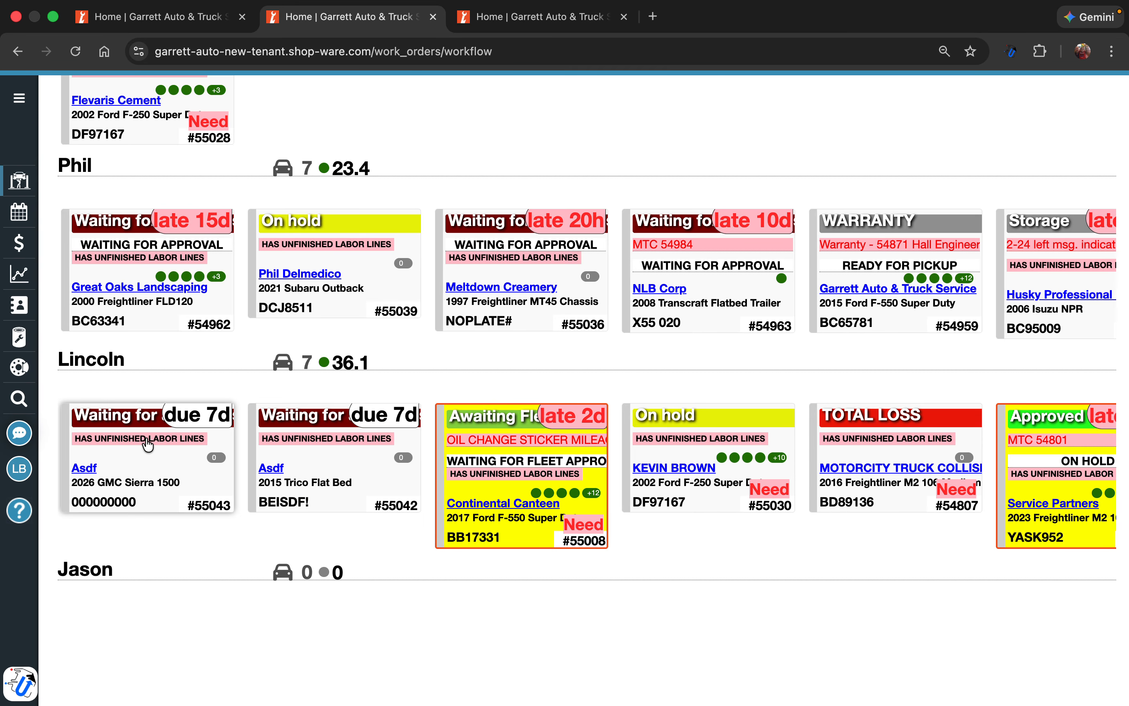
click(147, 444)
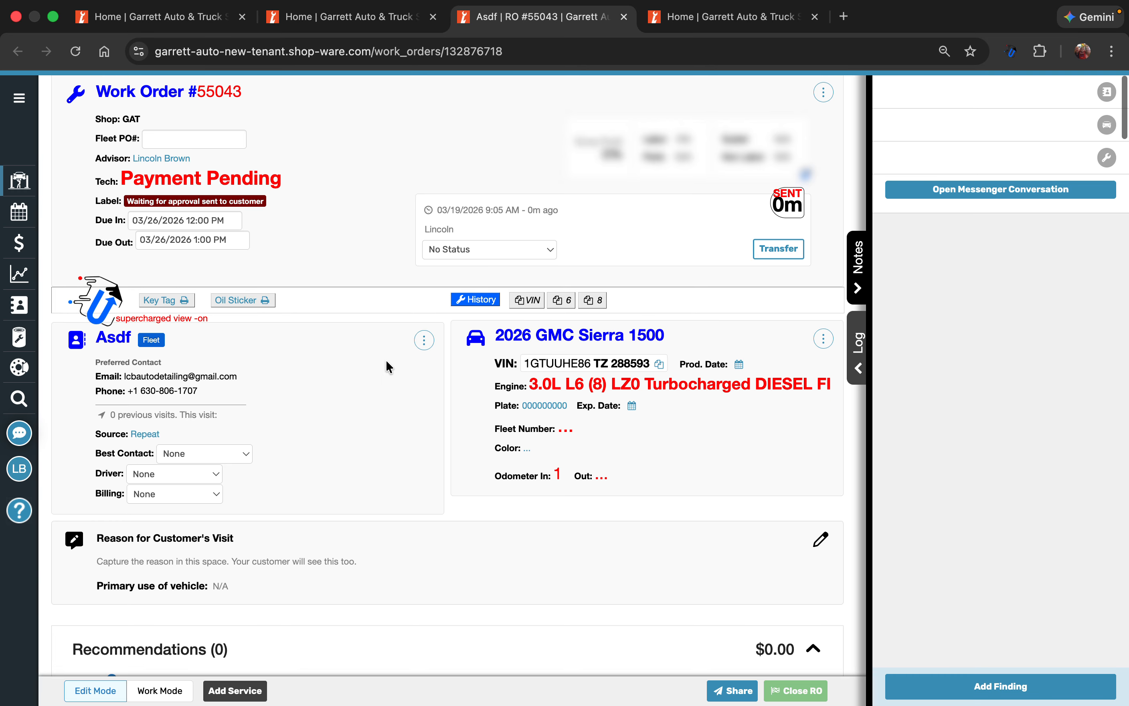
scroll(386, 360, down, 2)
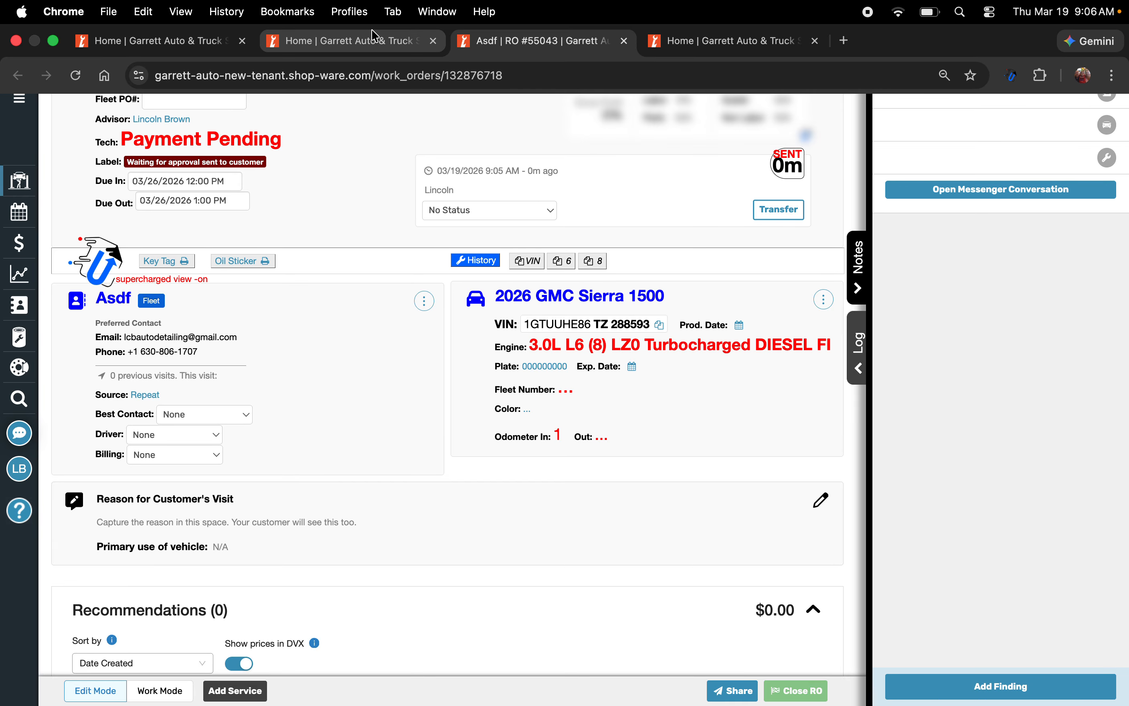
Move the 2026 GMC Sierra 1500 card on the workflow board into the advisor row directly above its current one
click(376, 34)
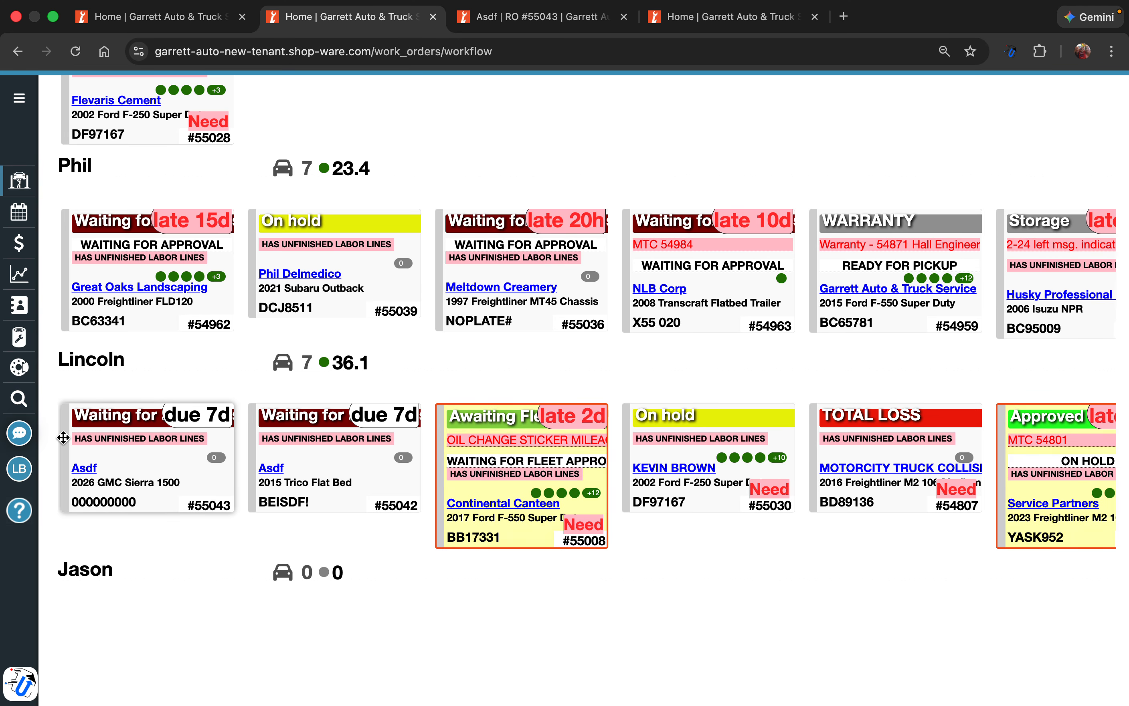
drag(63, 438, 60, 245)
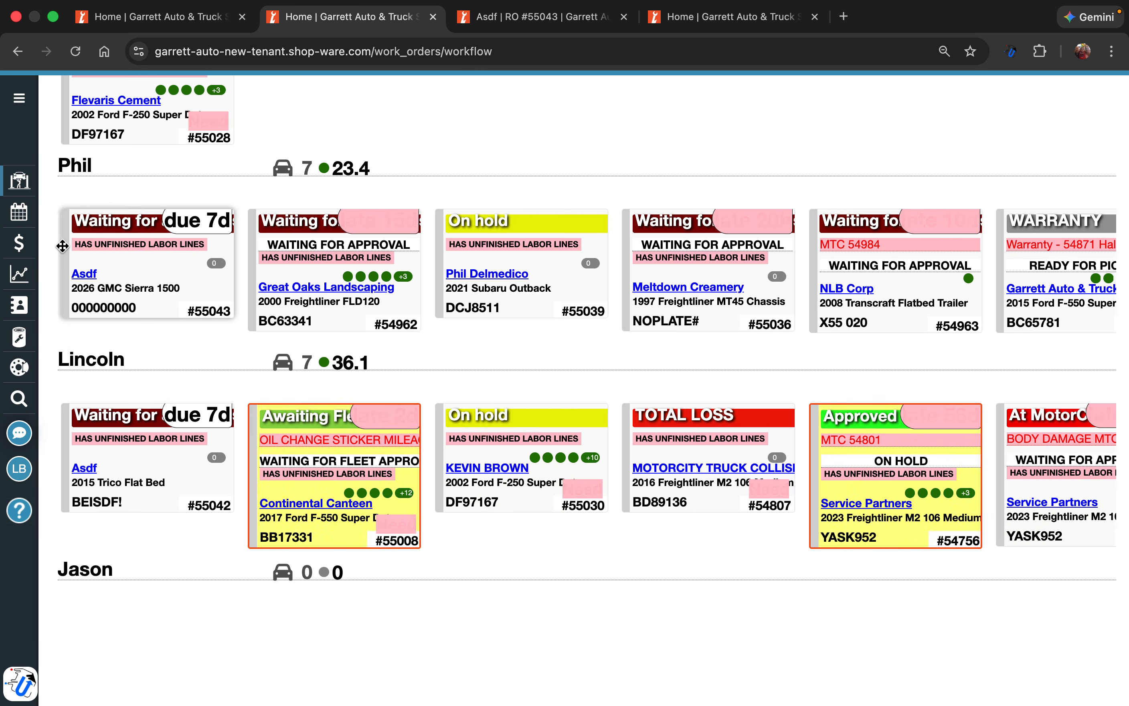
Transfer the 2026 GMC Sierra 1500 repair order to the advisor whose board row now holds it, leaving No Status
click(547, 9)
click(784, 218)
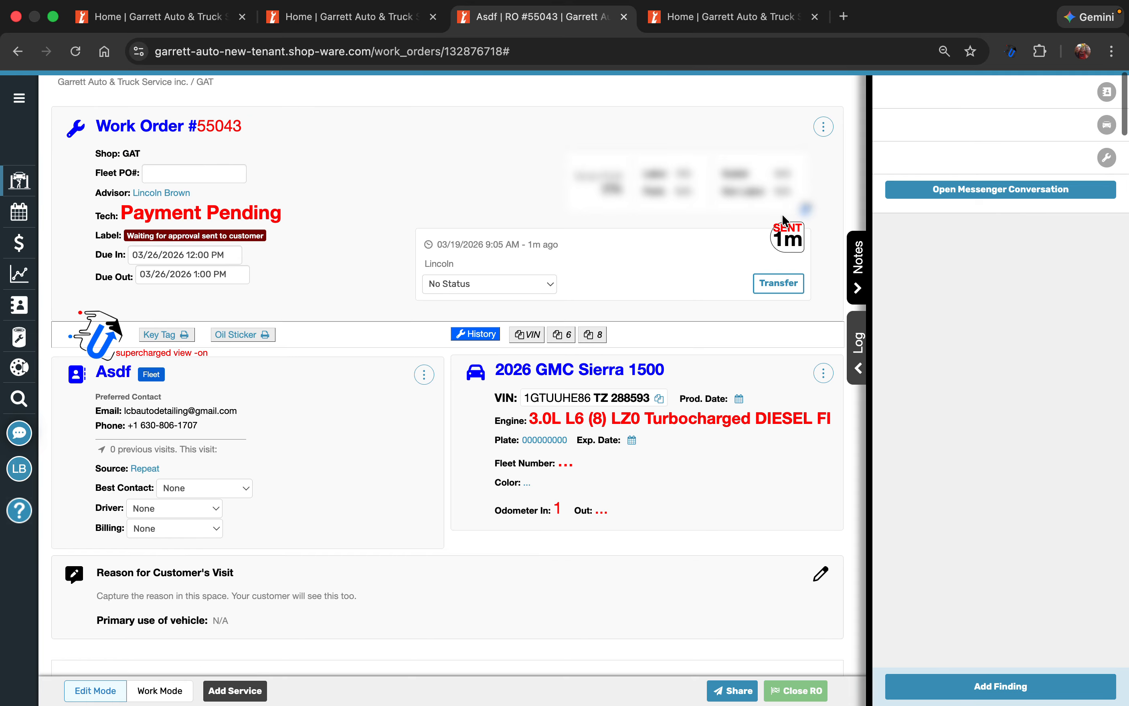
click(778, 283)
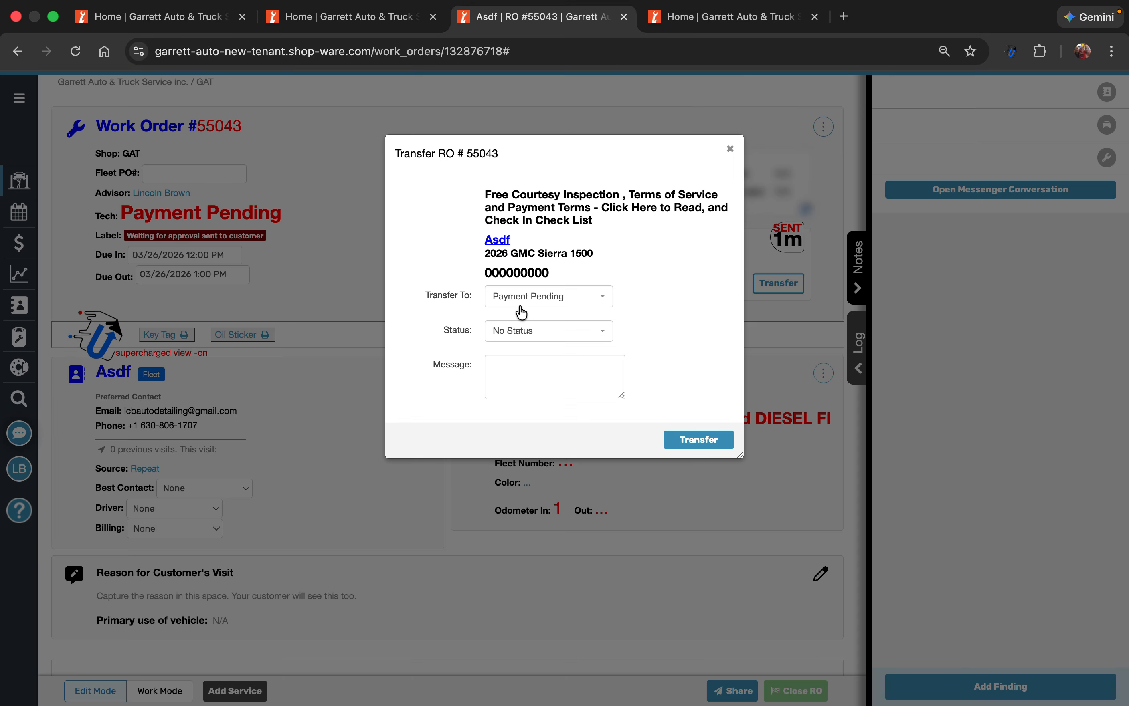
click(519, 299)
click(509, 361)
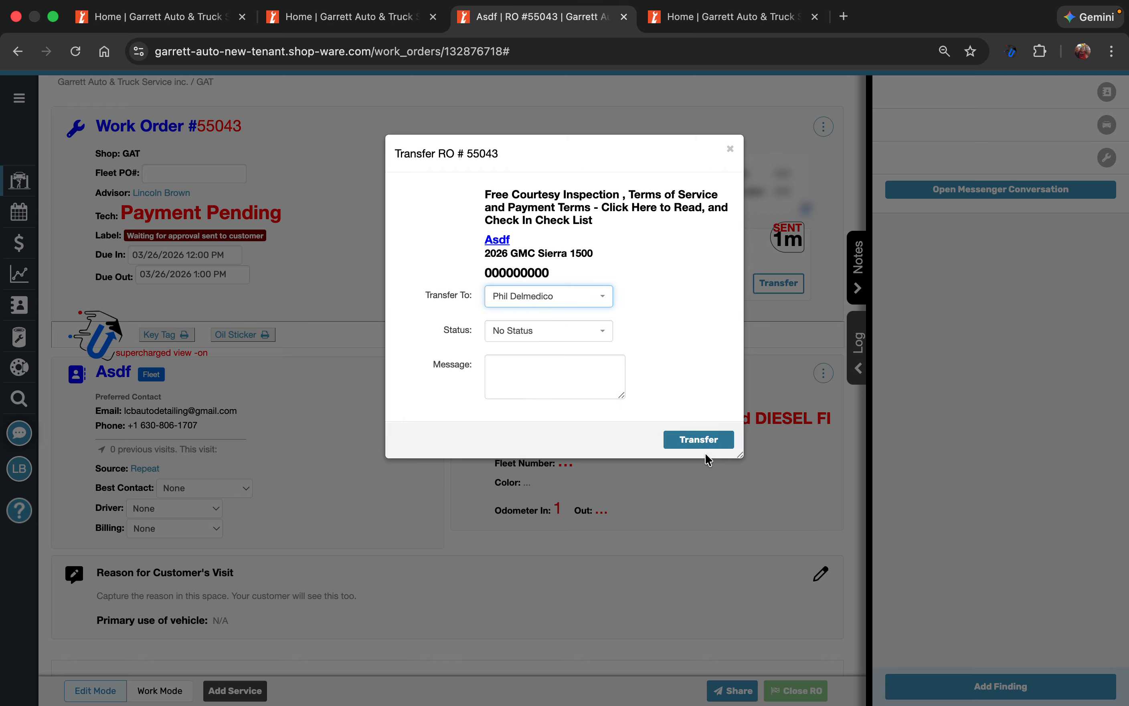
click(700, 441)
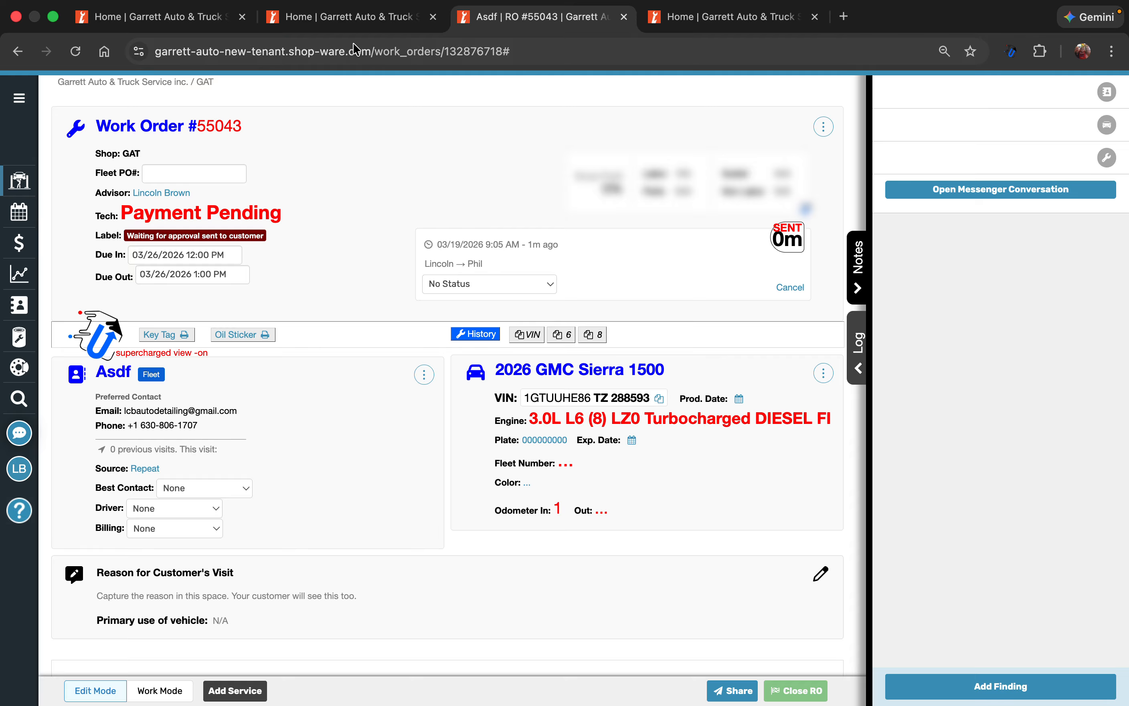
Review the technician columns and advisor rows on the workflow board
click(436, 14)
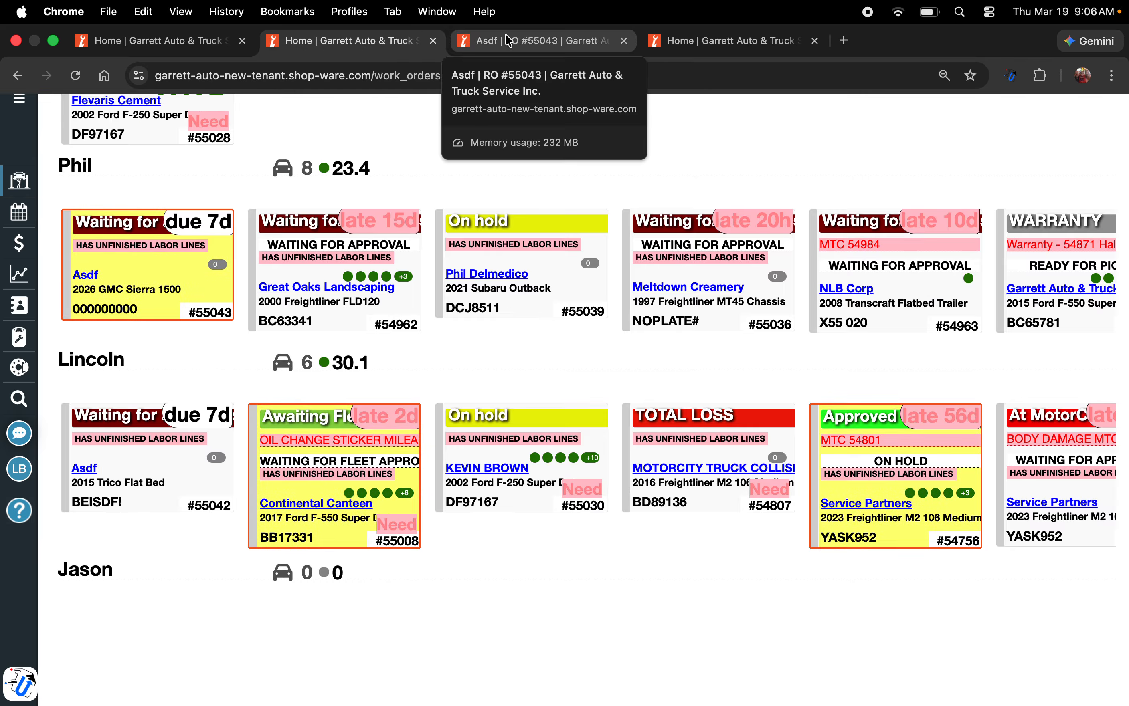
scroll(681, 386, up, 10)
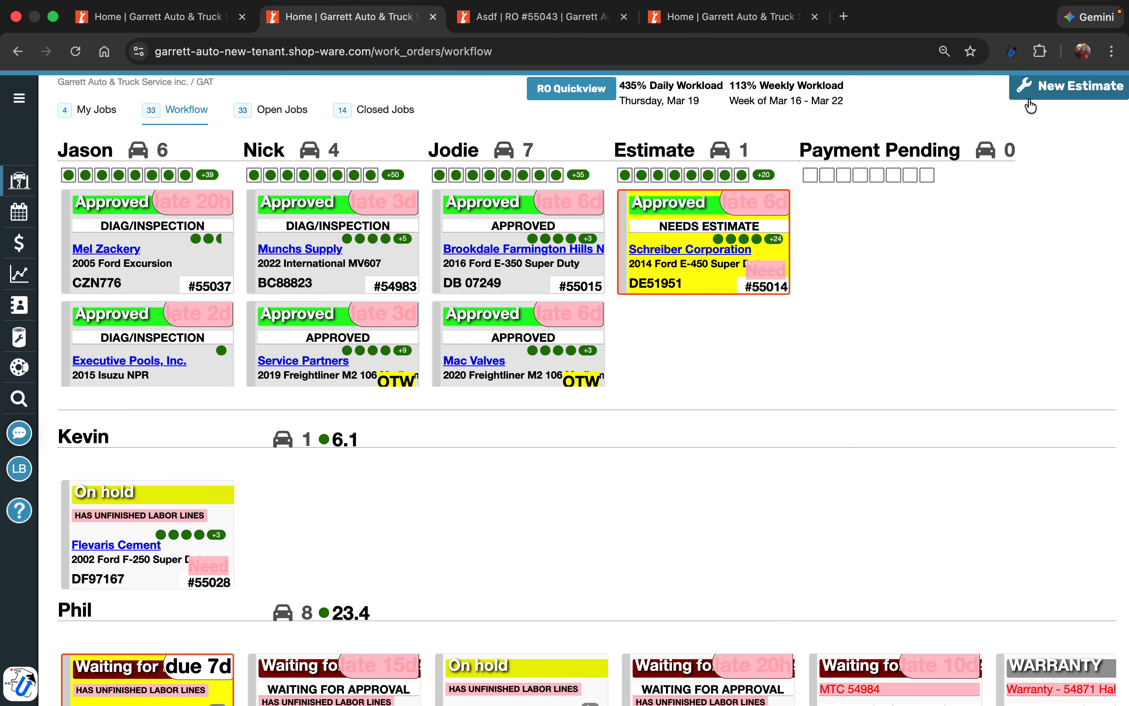
scroll(631, 258, down, 6)
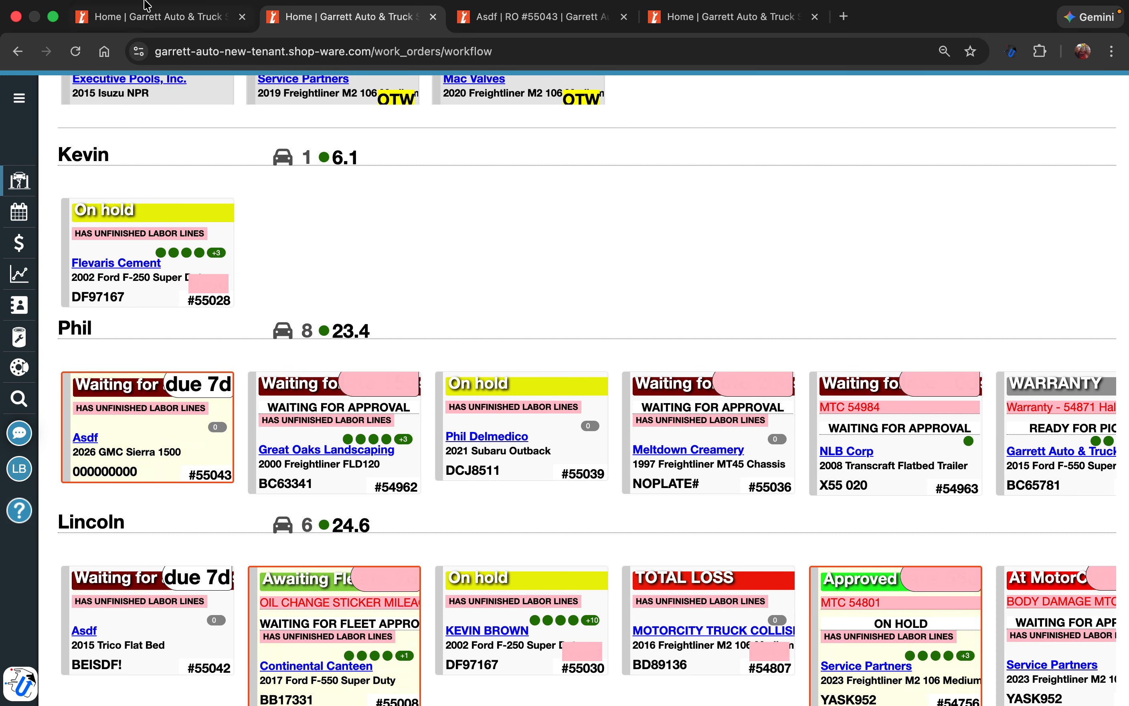
mouse_move(147, 5)
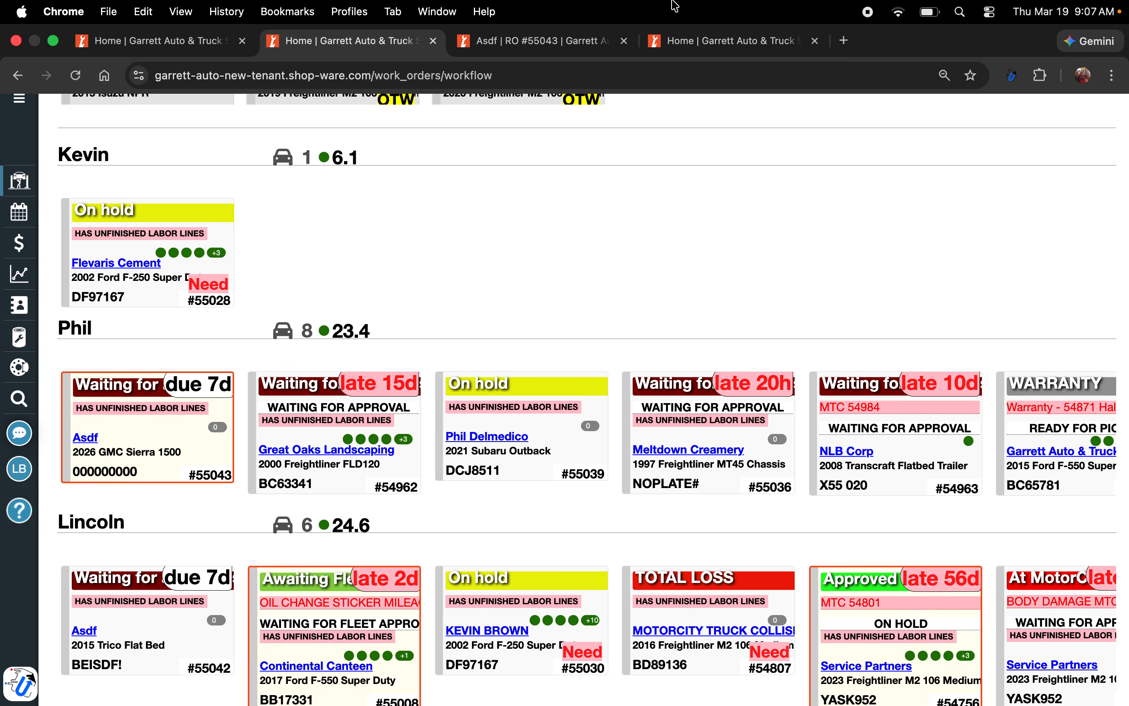